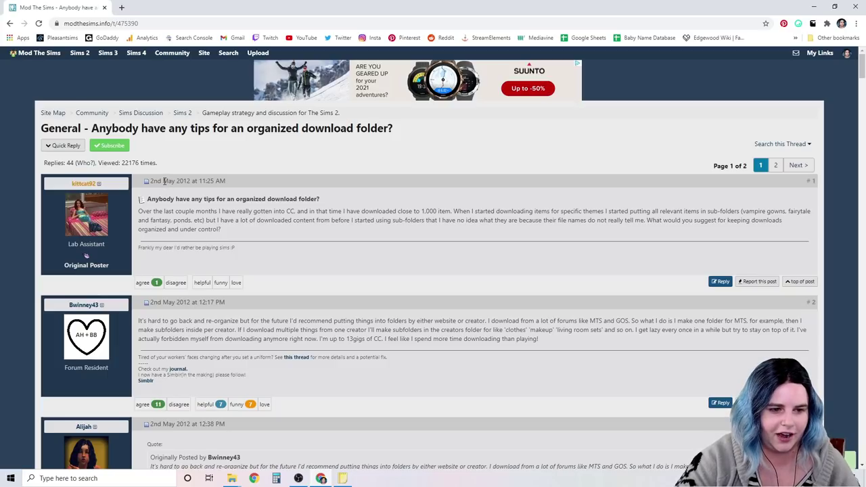
- Scroll the forum thread down to post #5 and its Explorer screenshot about subcategories
left_click(420, 238)
scroll(443, 236, "down", 5)
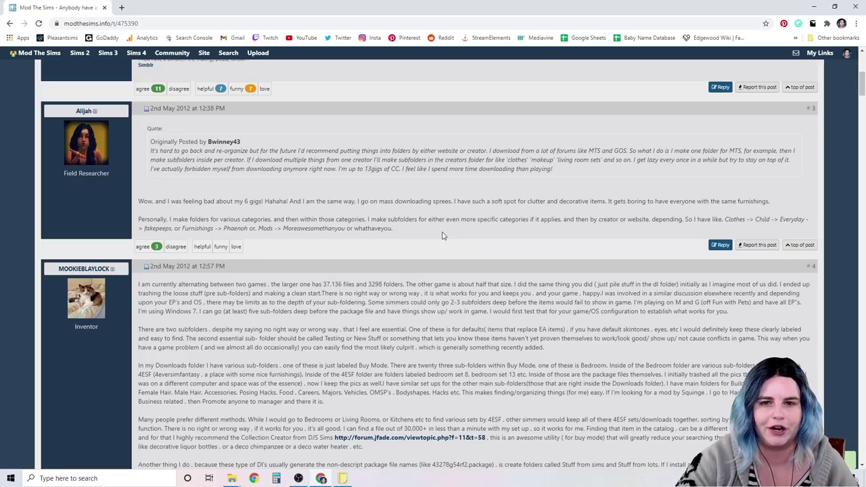
scroll(437, 236, "down", 3)
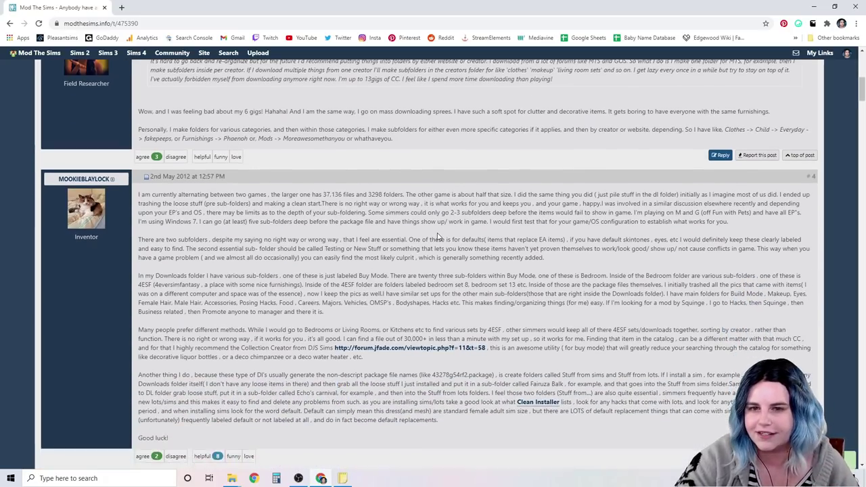
scroll(437, 236, "down", 4)
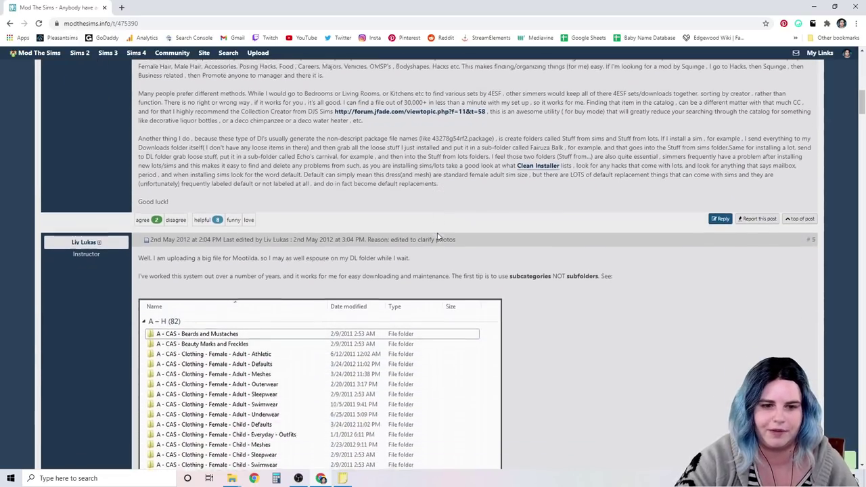
scroll(573, 259, "down", 3)
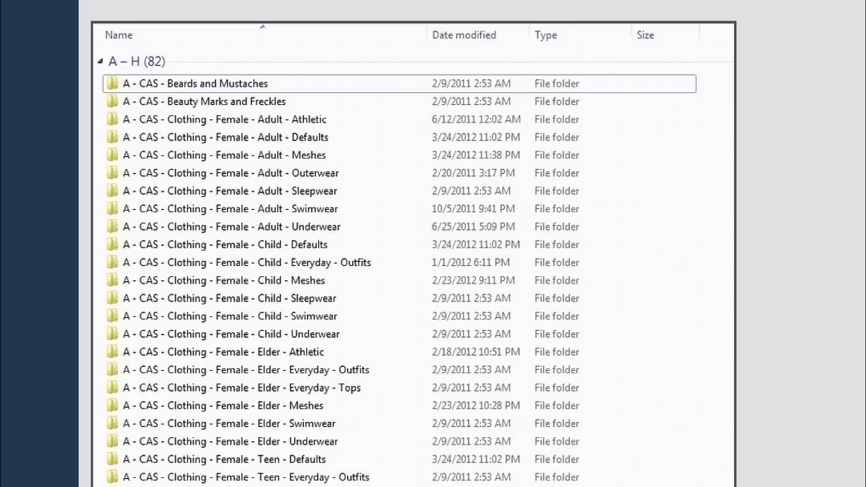
scroll(400, 268, "down", 1)
scroll(399, 268, "up", 1)
scroll(399, 268, "up", 1)
scroll(399, 267, "down", 1)
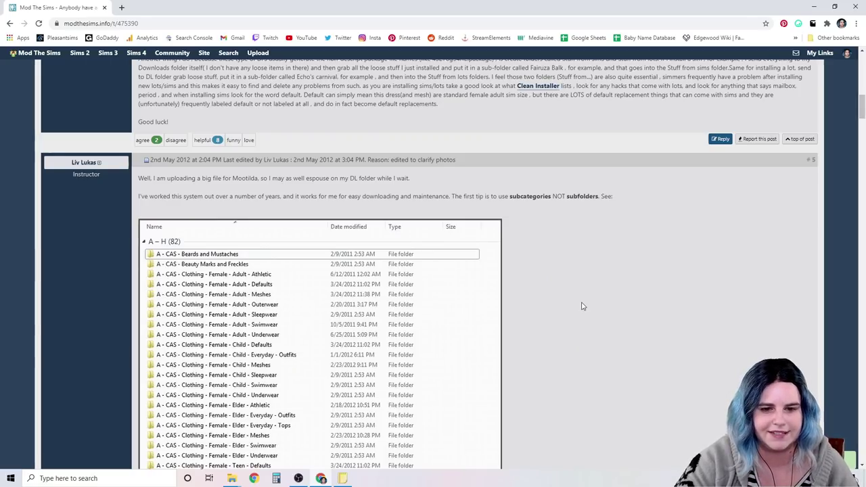
scroll(581, 306, "down", 1)
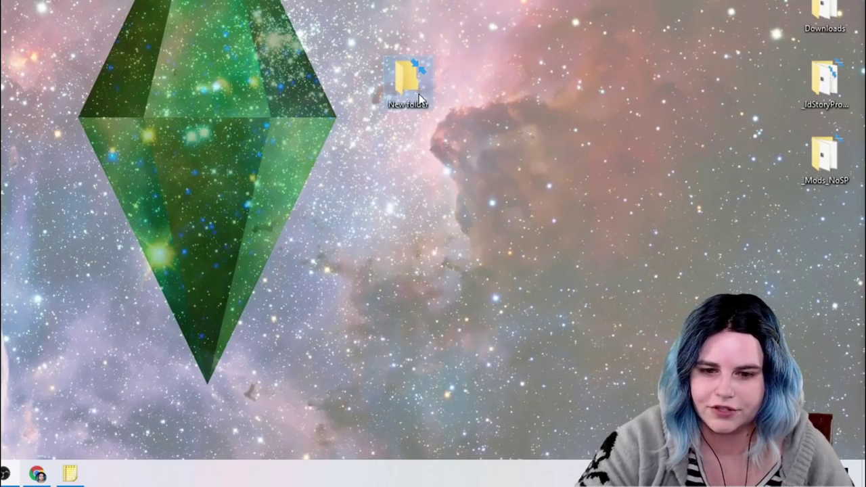
- Rename the desktop 'New folder' to Clothing and open it
right_click(407, 94)
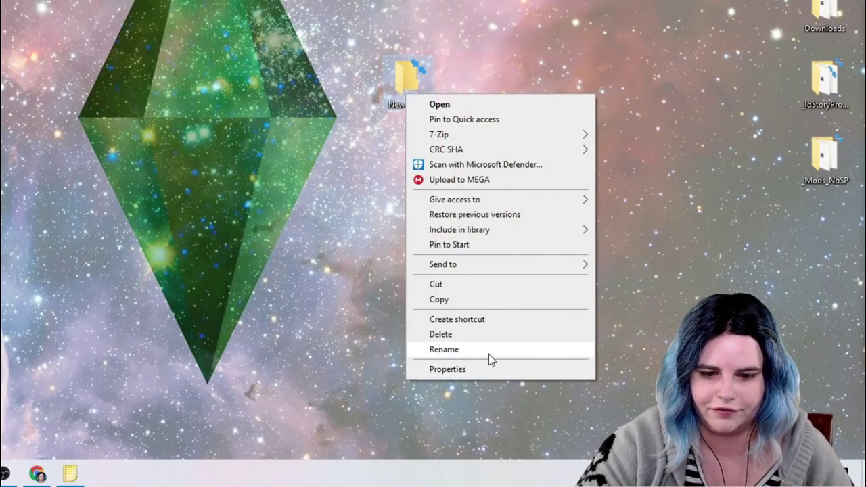
left_click(488, 350)
type("Clothing")
key("Return")
double_click(405, 79)
- Create a subfolder named Adult inside Clothing and open it
right_click(354, 160)
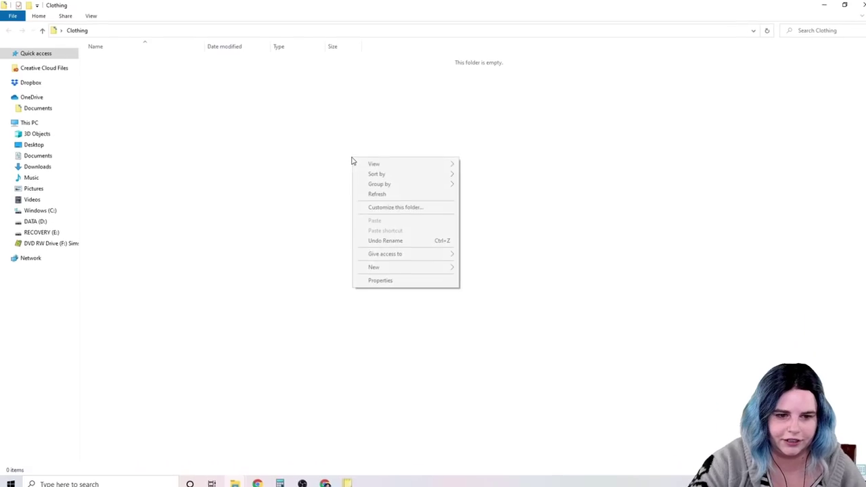
mouse_move(389, 268)
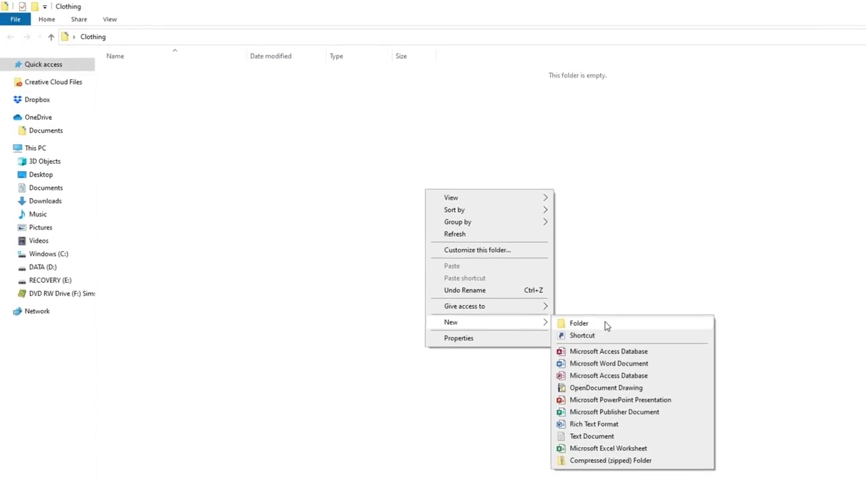
left_click(607, 324)
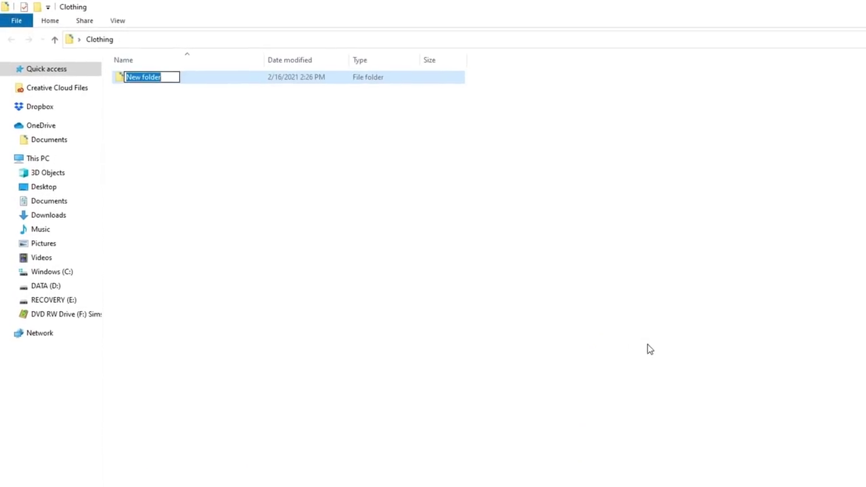
type("Aful")
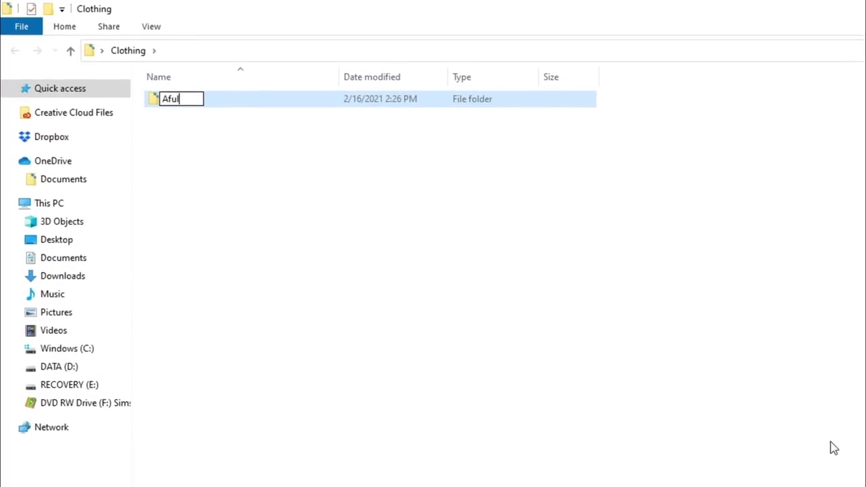
key("BackSpace")
key("BackSpace")
key("BackSpace")
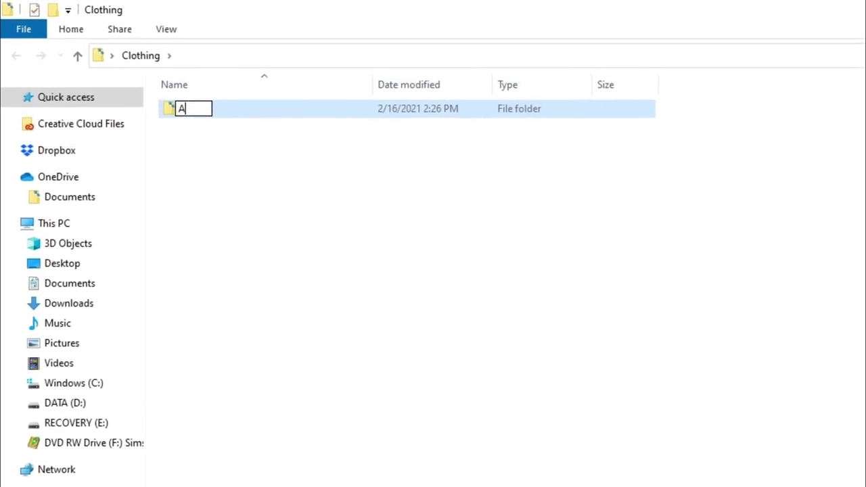
type("dult")
key("Return")
double_click(175, 100)
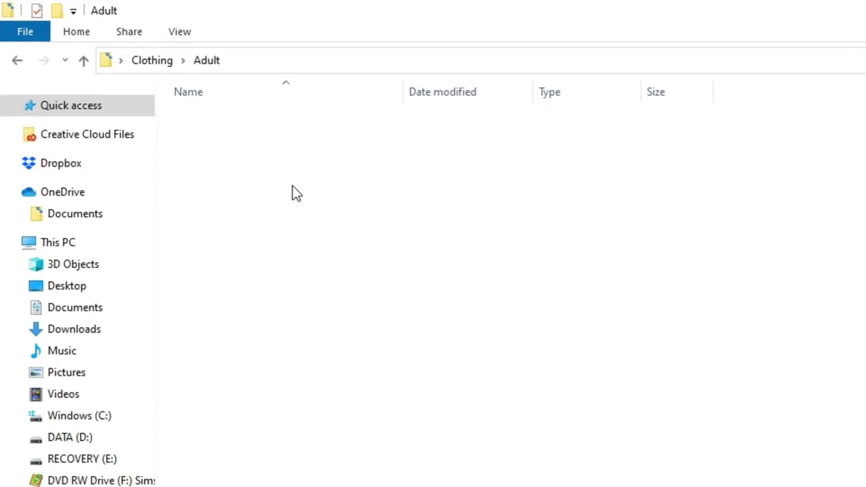
- Create a subfolder named Female inside Adult
right_click(292, 186)
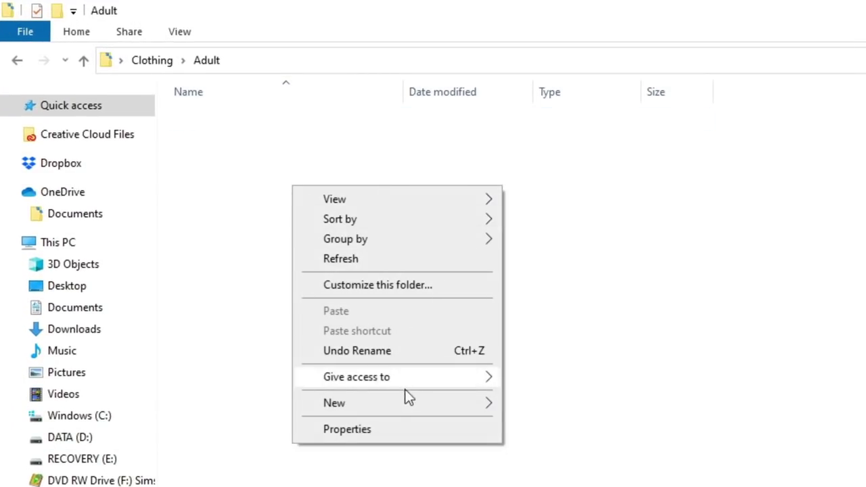
mouse_move(403, 404)
left_click(585, 405)
type("Female")
key("Return")
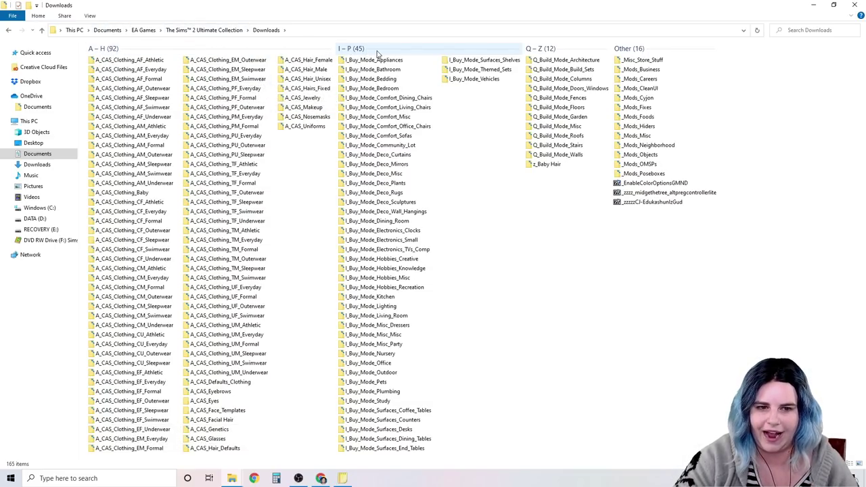
- Group the Downloads folders by Name into A – H, I – P, Q – Z and Other
left_click(98, 17)
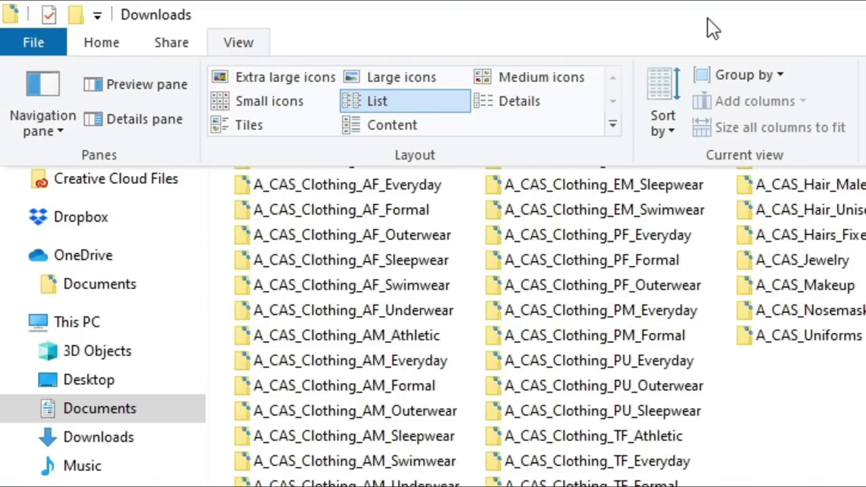
left_click(779, 76)
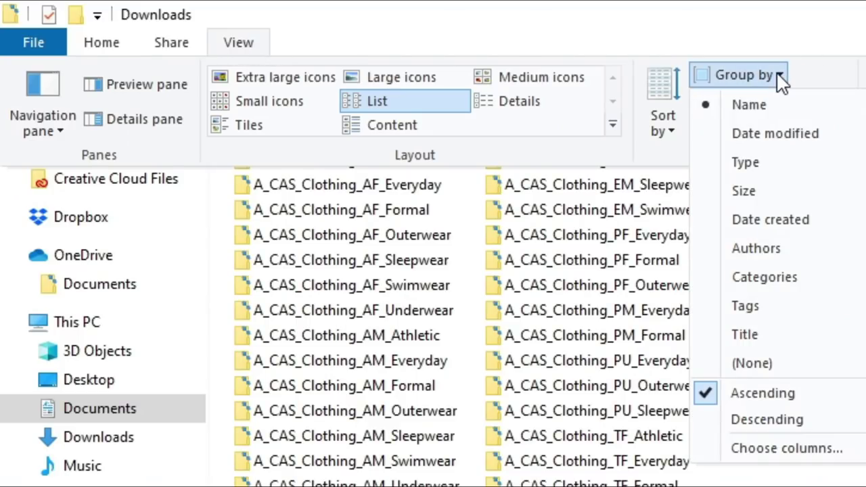
left_click(740, 104)
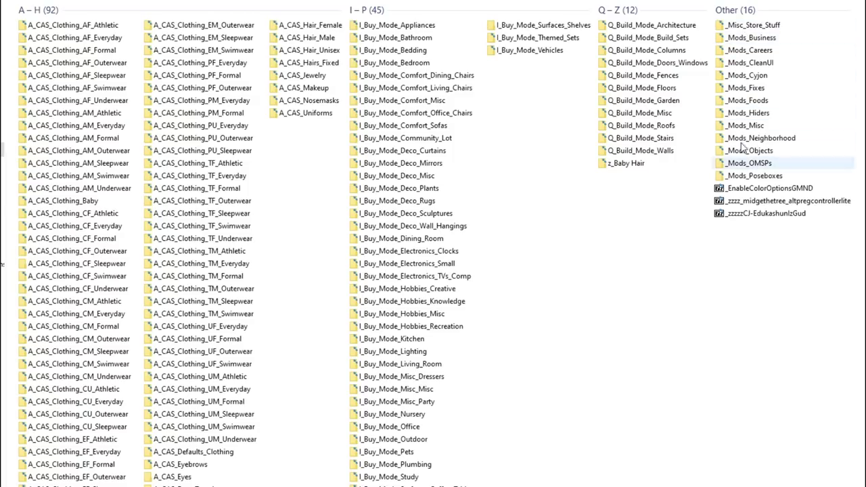
mouse_move(730, 31)
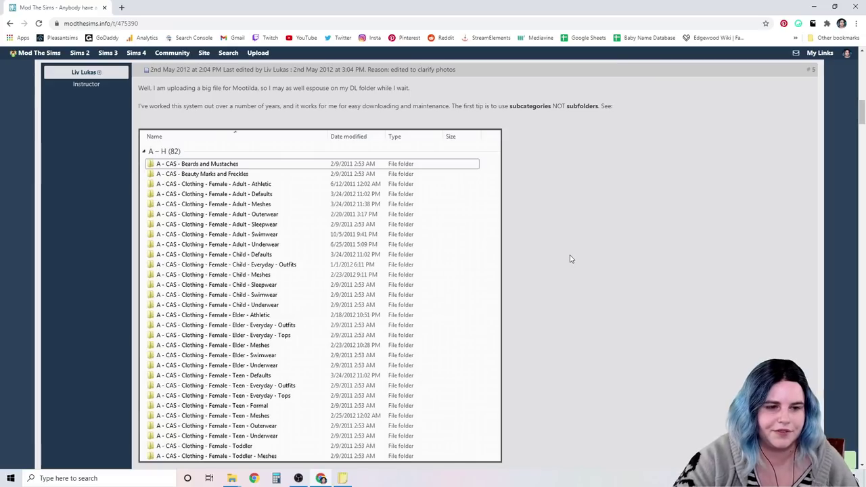
scroll(571, 257, "down", 1)
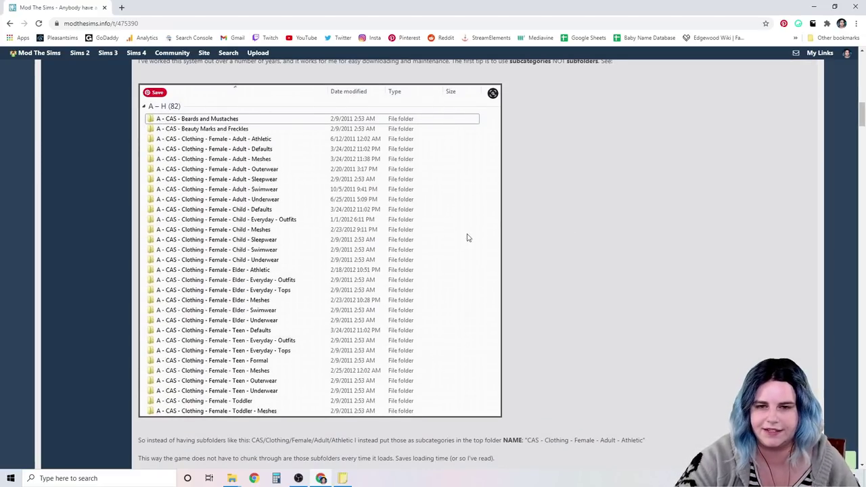
mouse_move(231, 479)
left_click(270, 460)
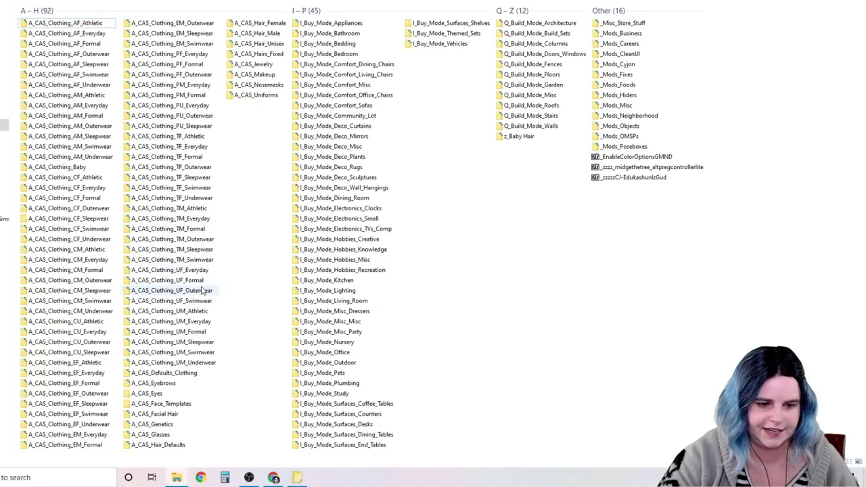
- Select several A_CAS folders in turn, from Clothing_UF_Everyday through Eyebrows to Hair_Defaults
left_click(180, 271)
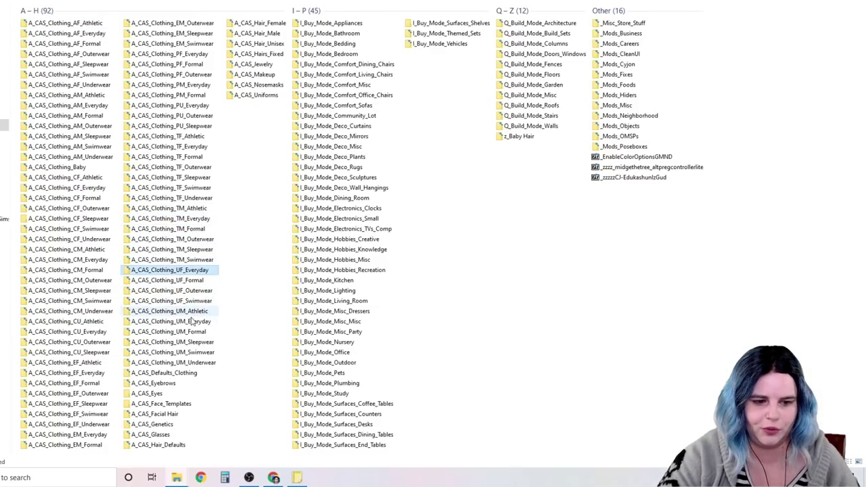
left_click(194, 365)
left_click(194, 313)
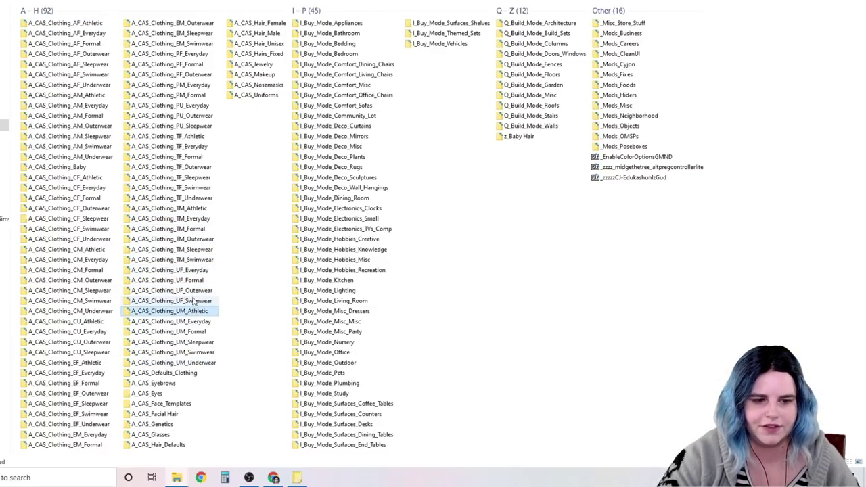
left_click(190, 301)
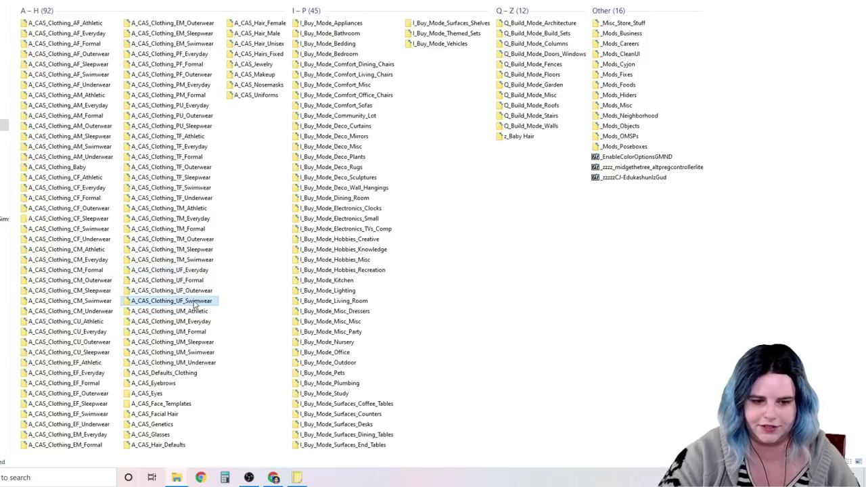
left_click(190, 374)
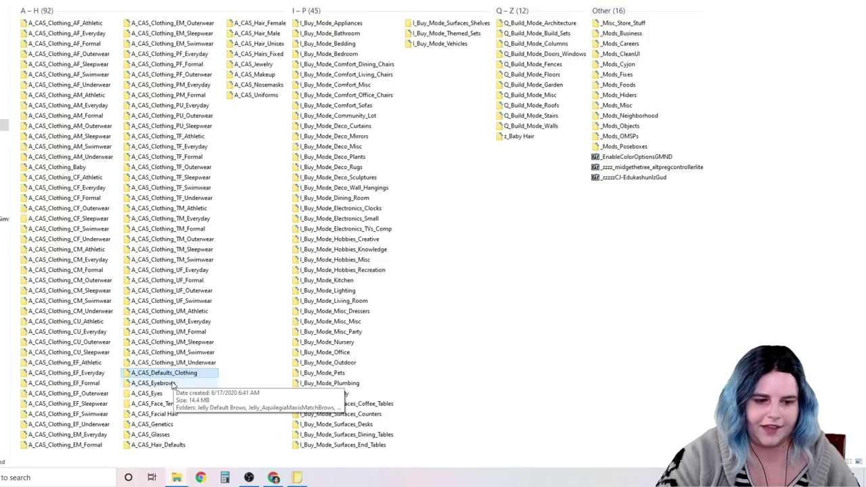
left_click(175, 384)
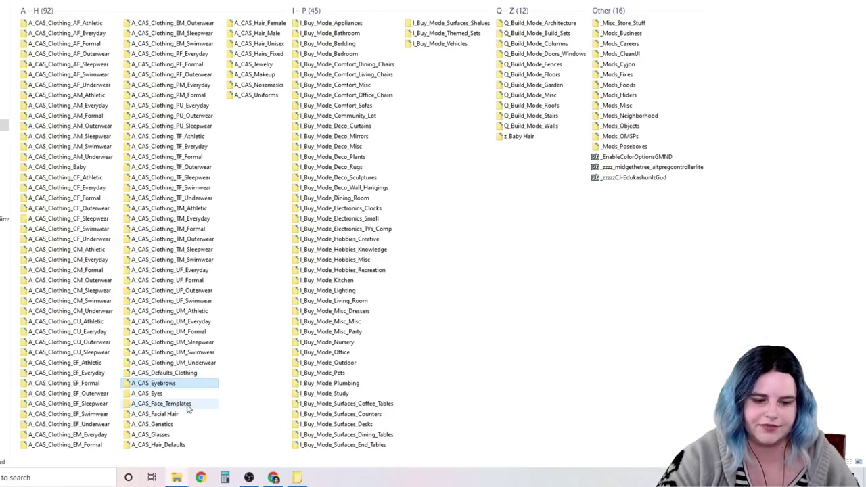
left_click(188, 446)
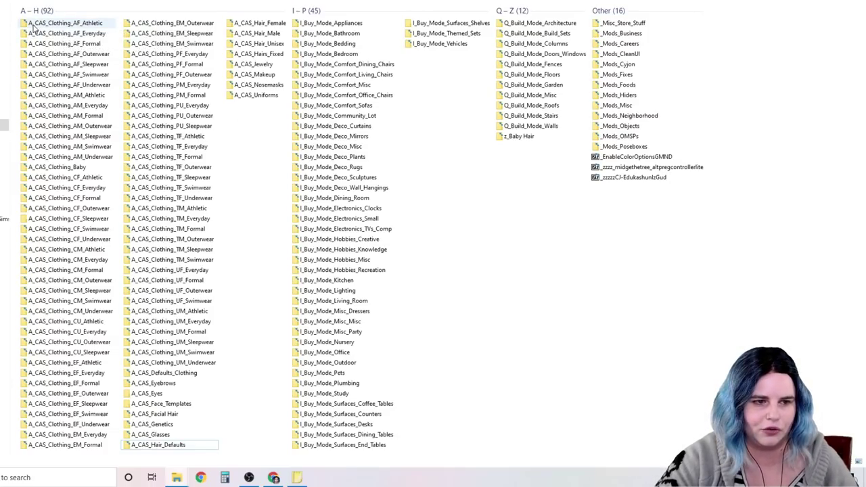
- Open A_CAS_Clothing_AF_Athletic, scroll through its package files, then go back to Downloads
double_click(93, 25)
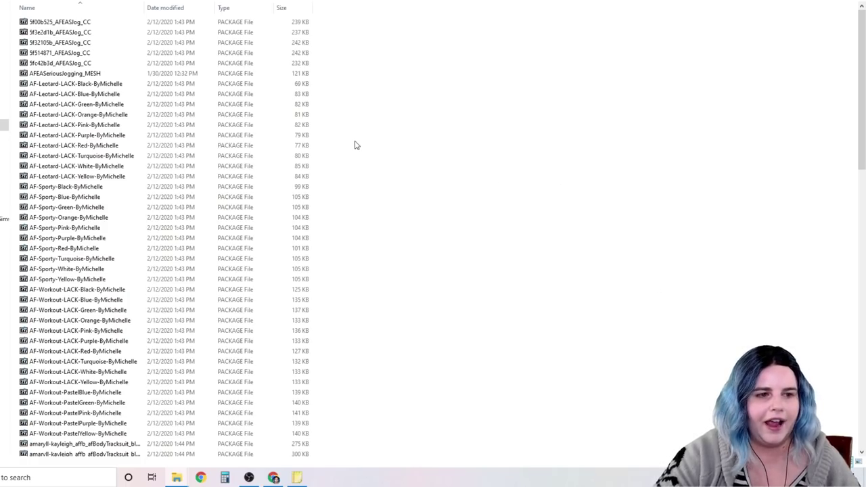
scroll(264, 140, "down", 18)
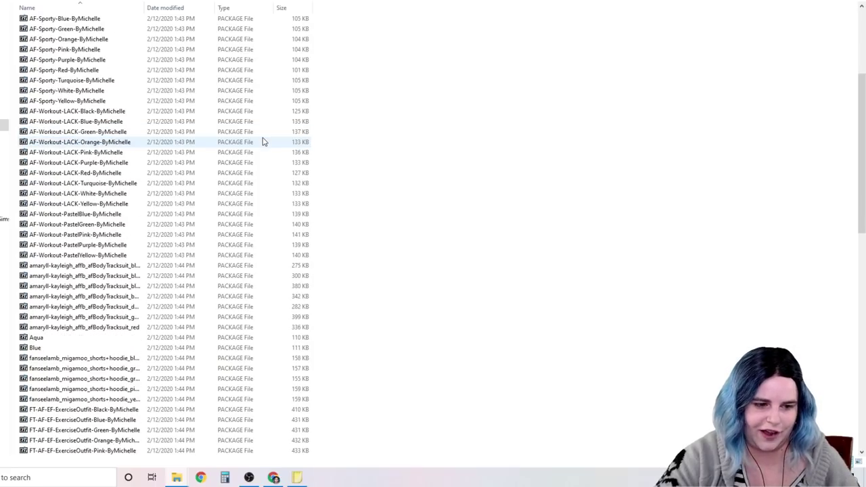
scroll(264, 141, "down", 6)
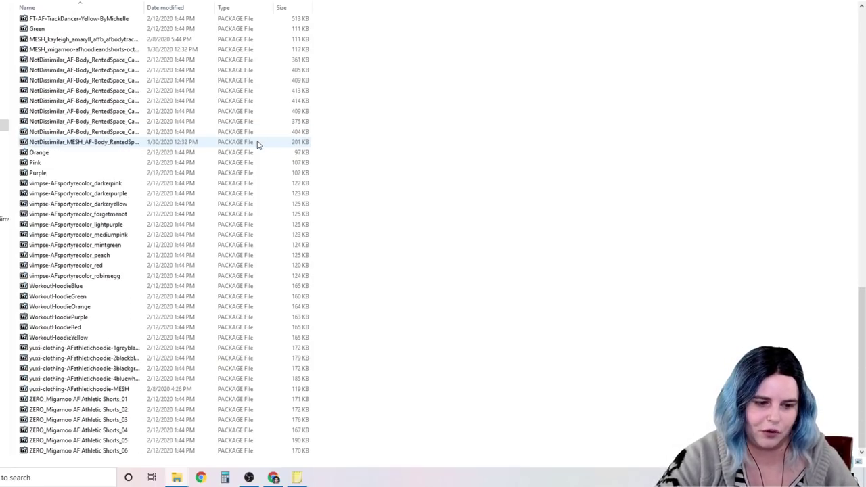
scroll(263, 142, "up", 7)
scroll(258, 145, "up", 5)
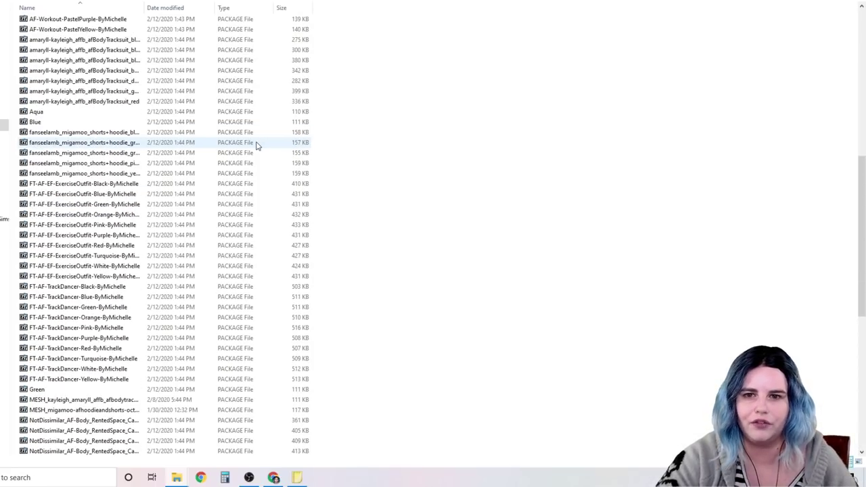
scroll(254, 149, "up", 6)
scroll(305, 159, "down", 8)
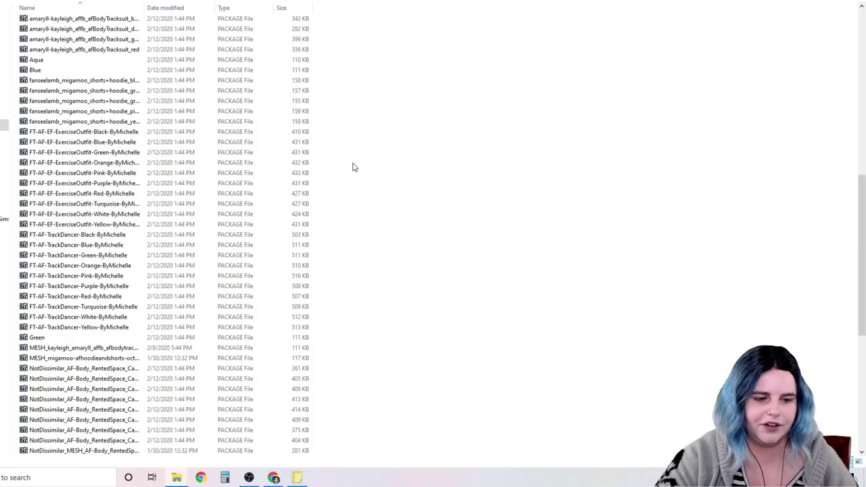
scroll(352, 167, "down", 8)
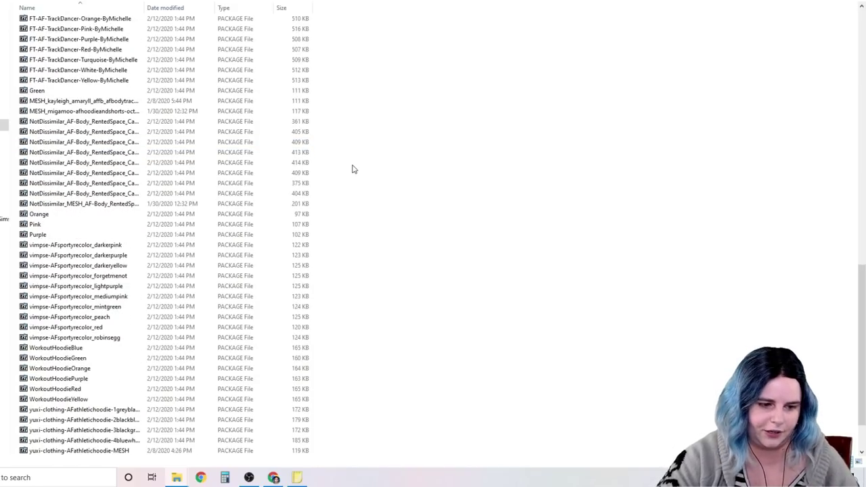
key("alt+Left")
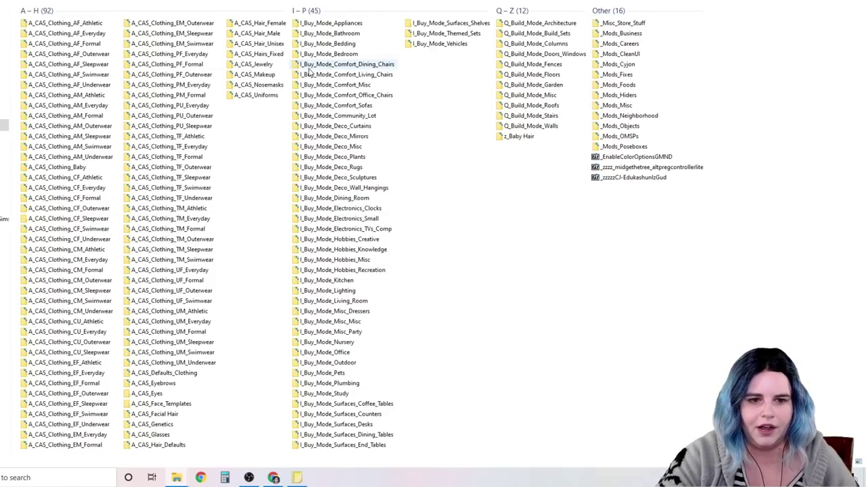
mouse_move(344, 68)
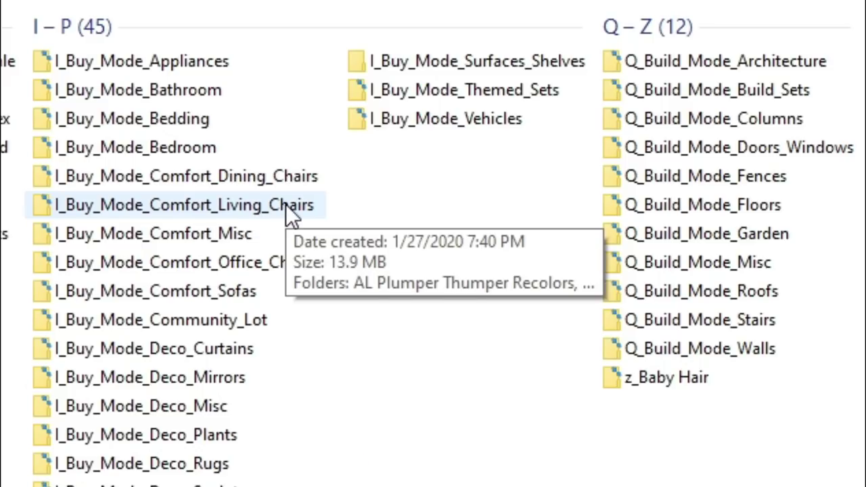
mouse_move(291, 234)
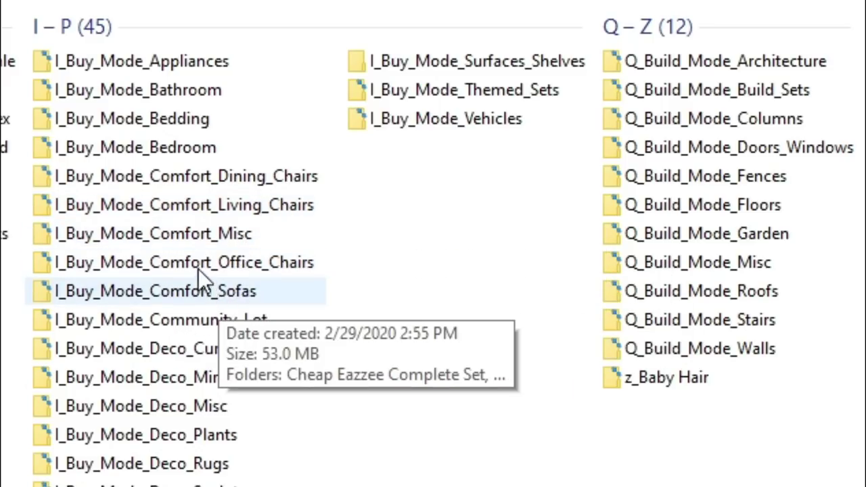
mouse_move(235, 304)
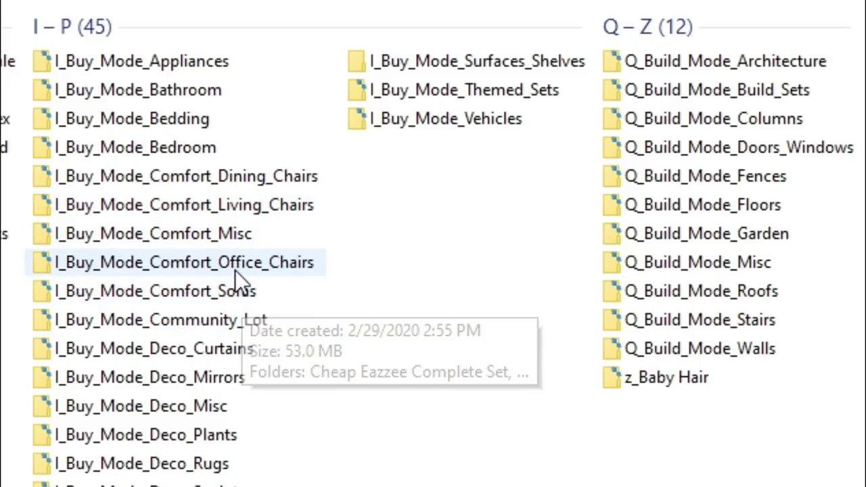
mouse_move(235, 257)
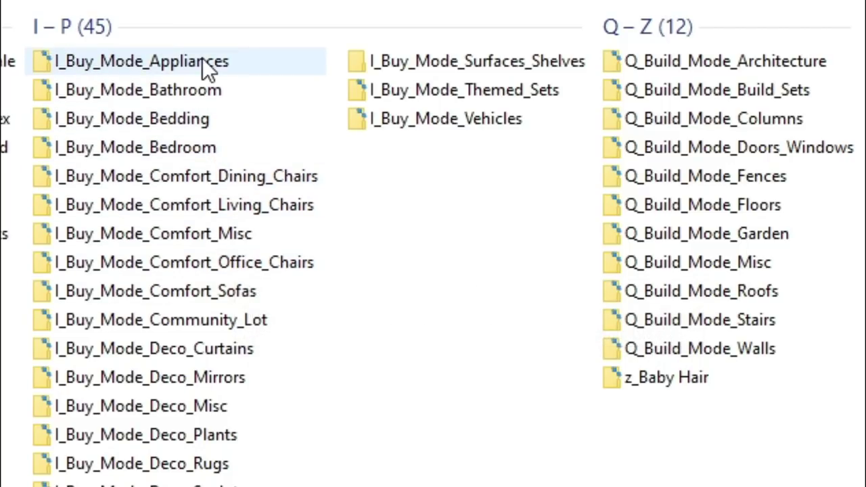
- Open I_Buy_Mode_Themed_Sets and its Church folder, then return to Downloads
double_click(531, 89)
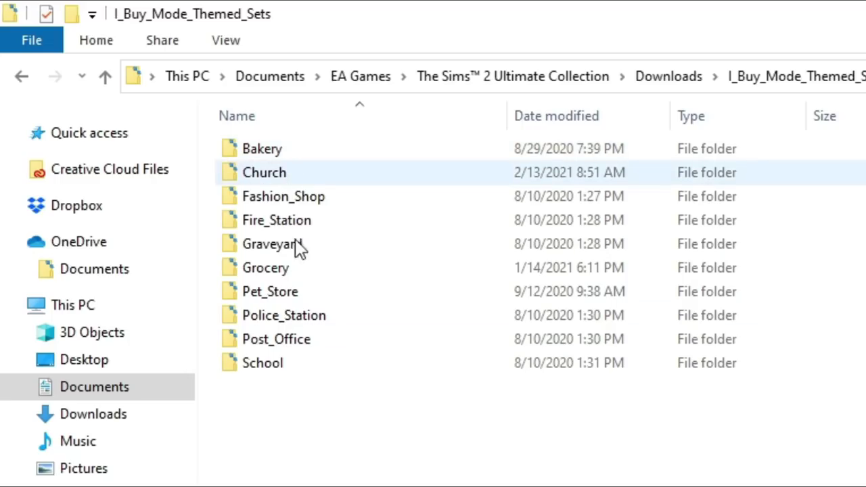
double_click(298, 172)
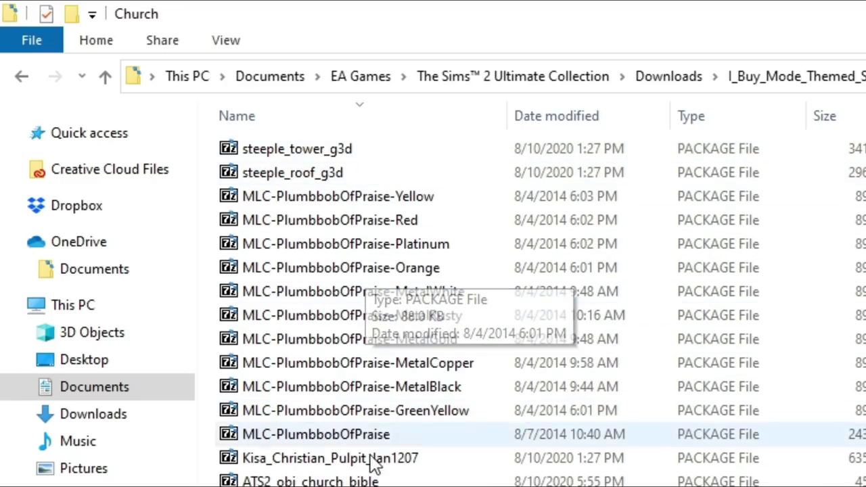
key("alt+Left")
key("alt+Left")
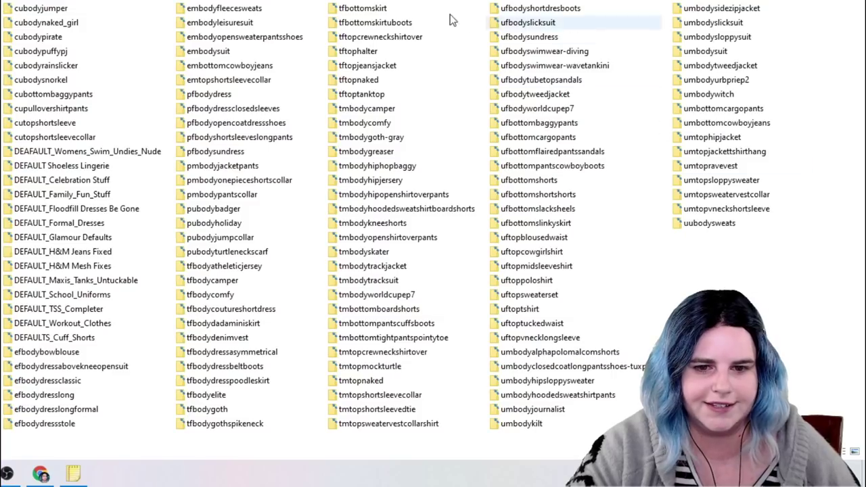
- Check the tfbottomskirt folder, then return to A_CAS_Defaults_Clothing
double_click(372, 12)
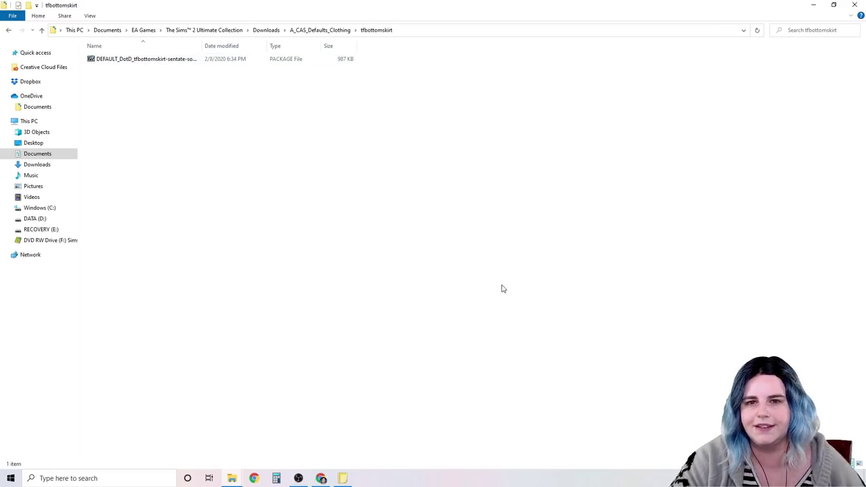
key("alt+Up")
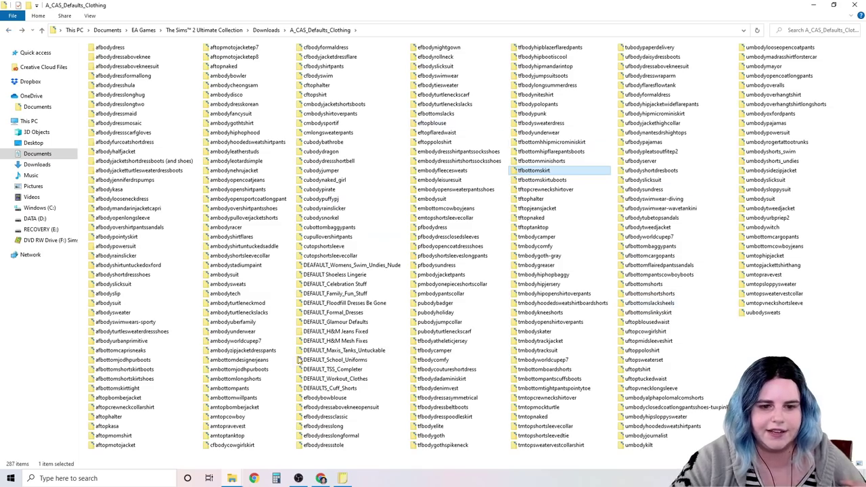
left_click(676, 454)
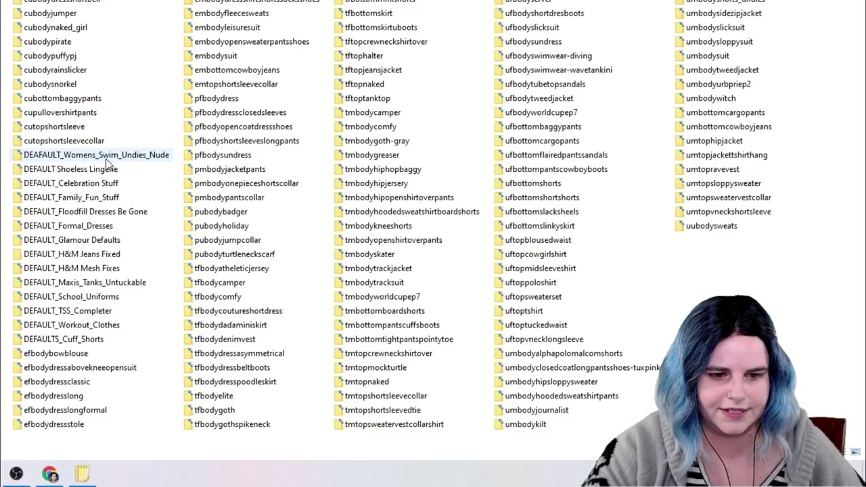
- Rename the misspelled DEAFAULT swimwear folder to DEFAULT_Womens_Swim_Undies_Nude, then select DEFAULT_Celebration Stuff
left_click(323, 265)
right_click(54, 155)
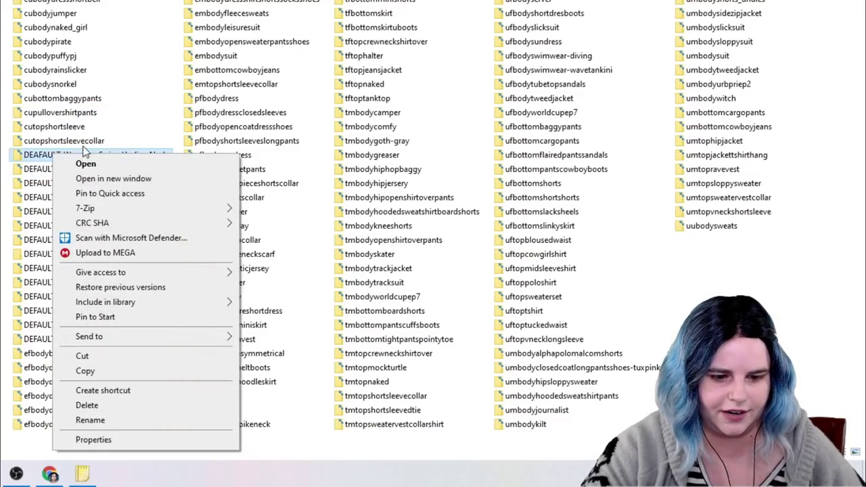
left_click(95, 419)
left_click(44, 153)
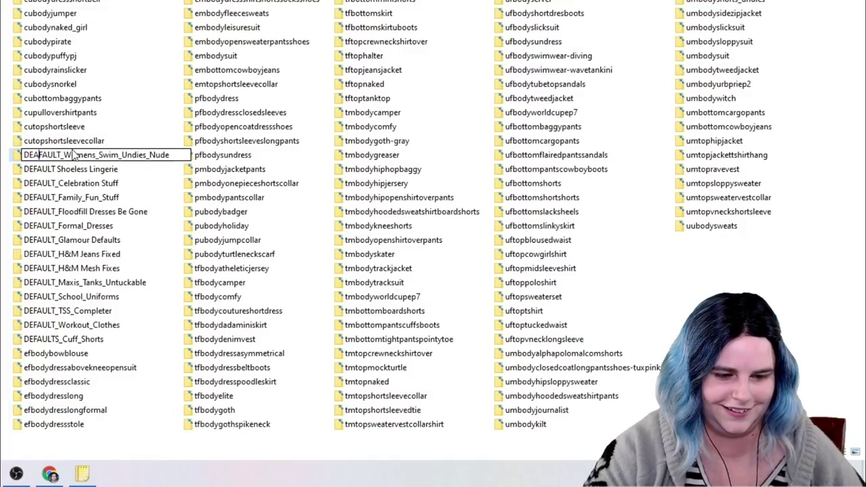
key("Return")
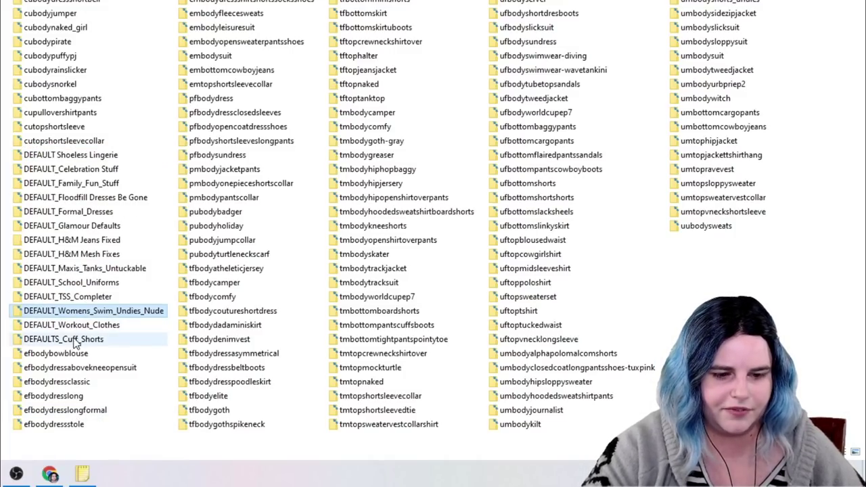
left_click(102, 339)
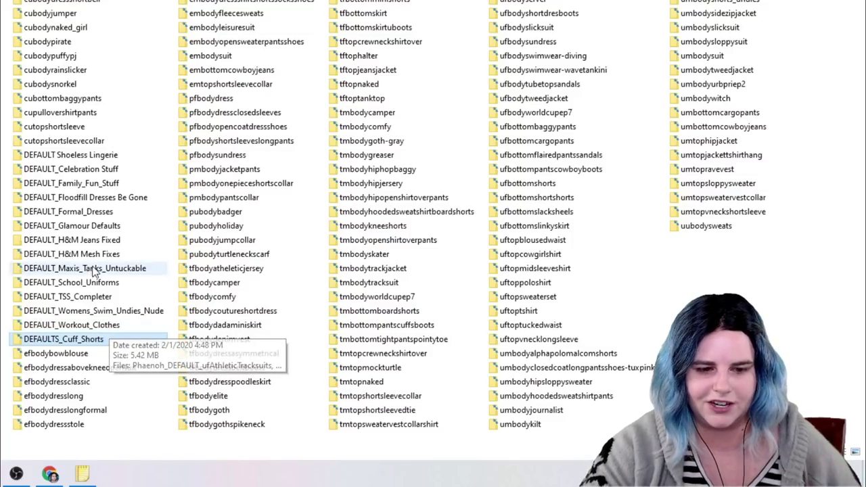
left_click(66, 168)
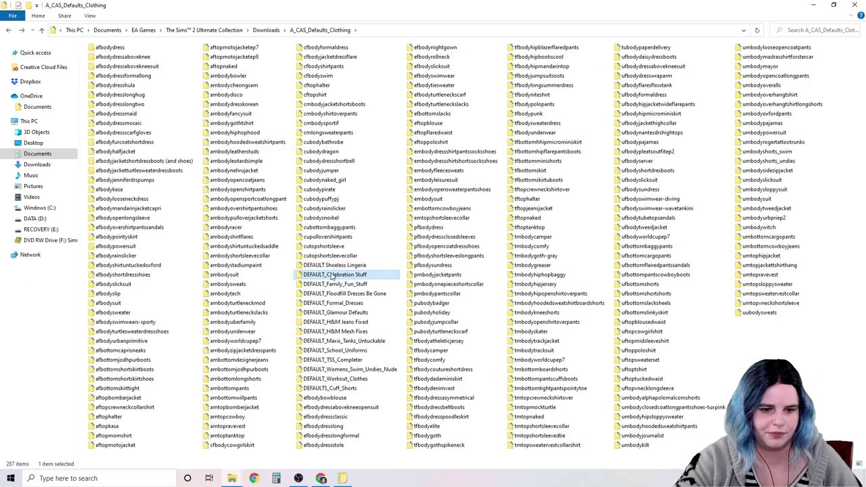
- Open DEFAULT_Celebration Stuff, select its seven package files, then go back to the parent folder
double_click(332, 275)
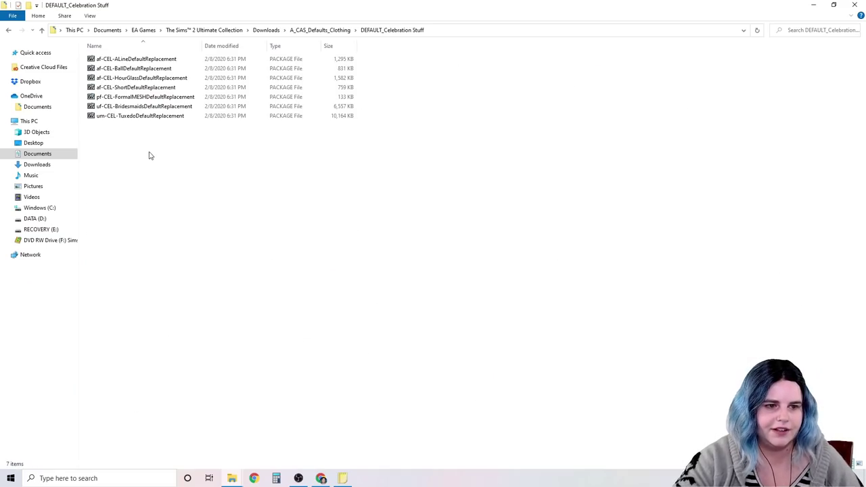
left_click_drag(143, 144, 136, 42)
left_click(194, 211)
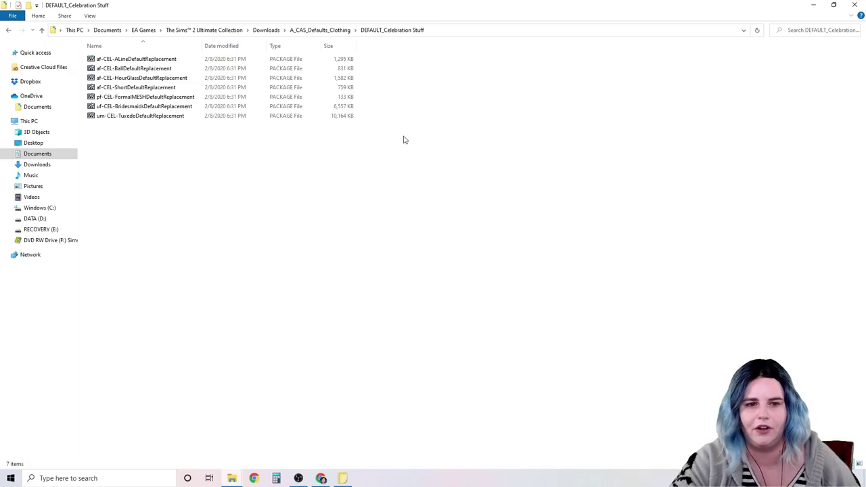
left_click(11, 31)
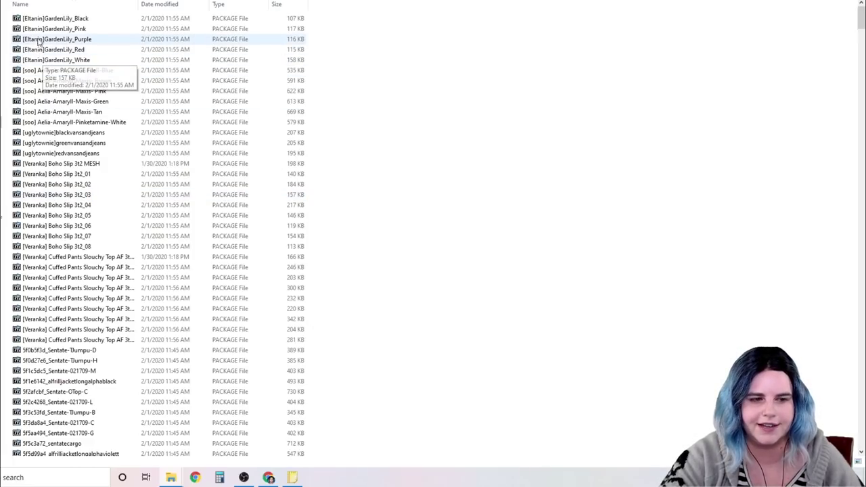
- Select the last Cuffed Pants package file, then clear the selection
left_click(69, 342)
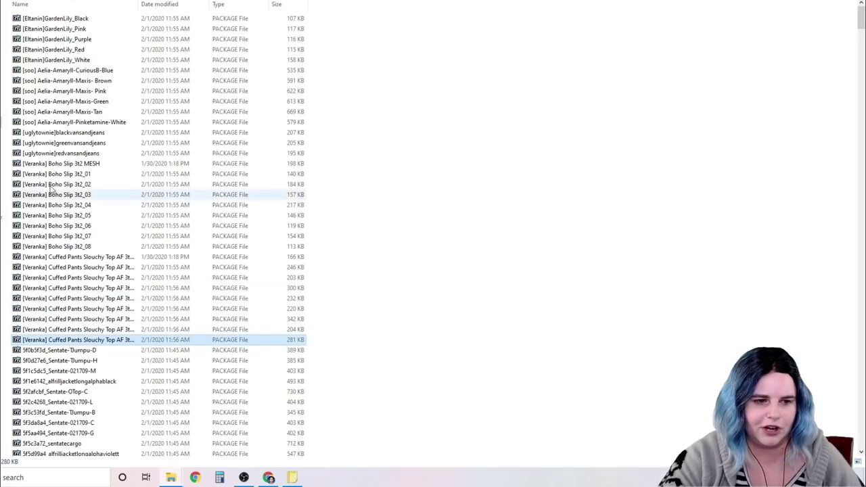
left_click(470, 312)
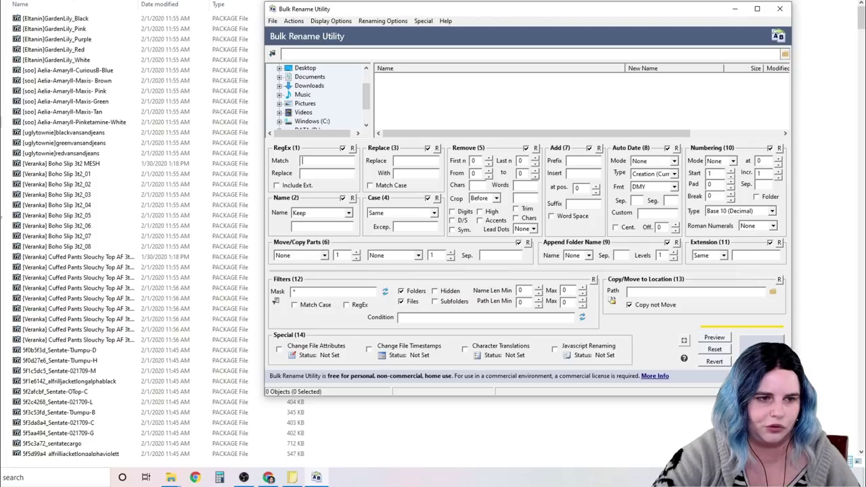
- Navigate Documents > EA Games > The Sims 2 Ultimate Collection > Downloads > A_CAS_Clothing_AF_Everyday
left_click(316, 77)
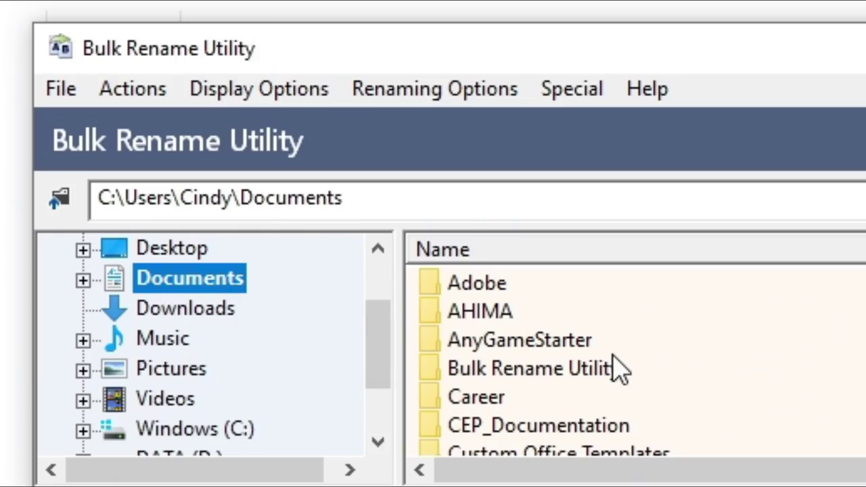
scroll(617, 368, "down", 2)
double_click(519, 345)
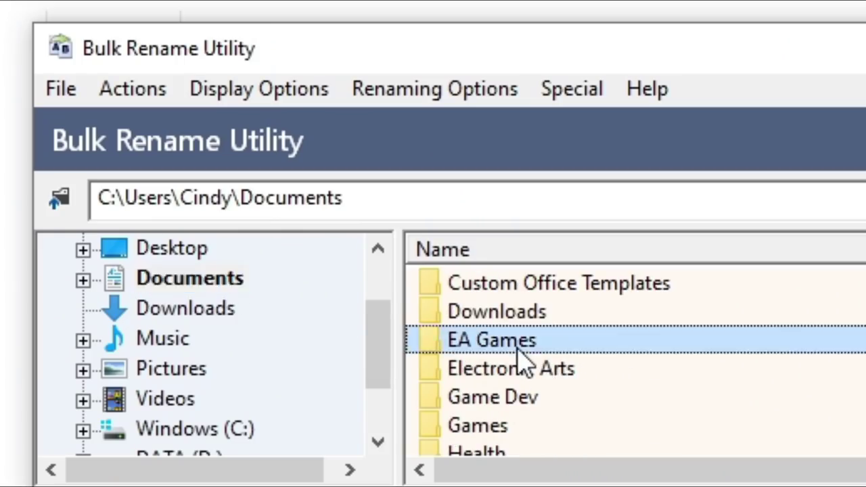
double_click(586, 283)
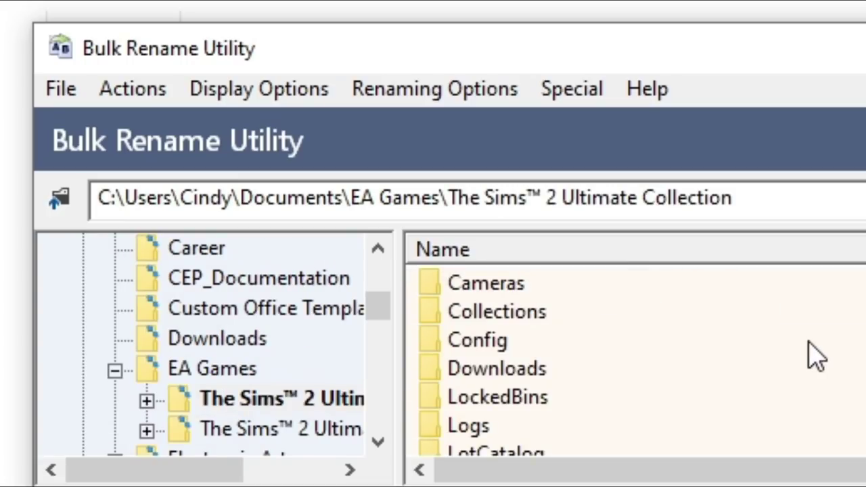
double_click(502, 374)
scroll(600, 300, "down", 4)
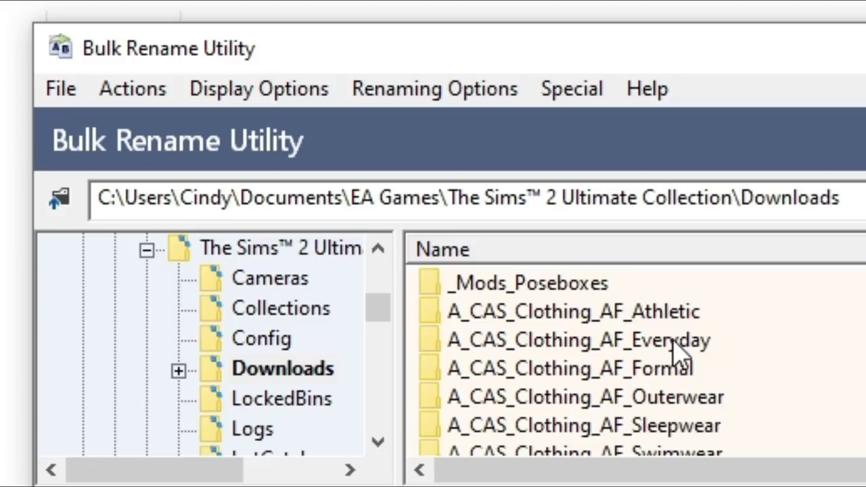
double_click(680, 344)
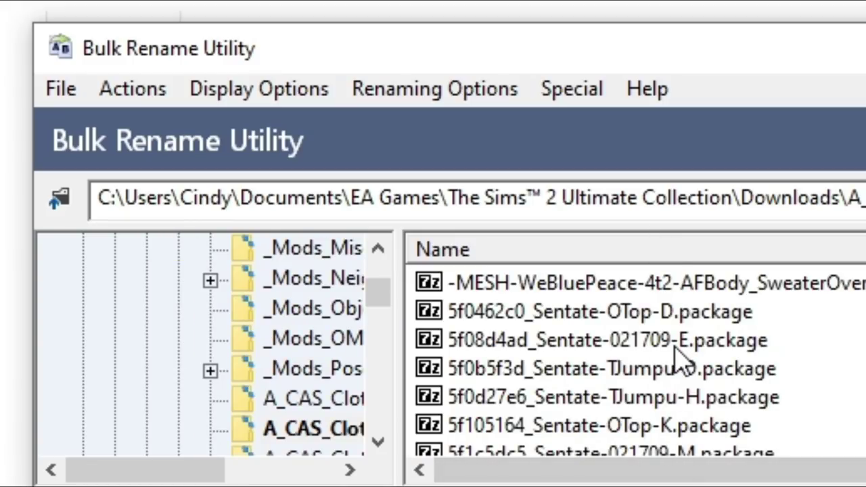
- Select all the package files in the A_CAS_Clothing_AF_Everyday list
scroll(580, 299, "down", 5)
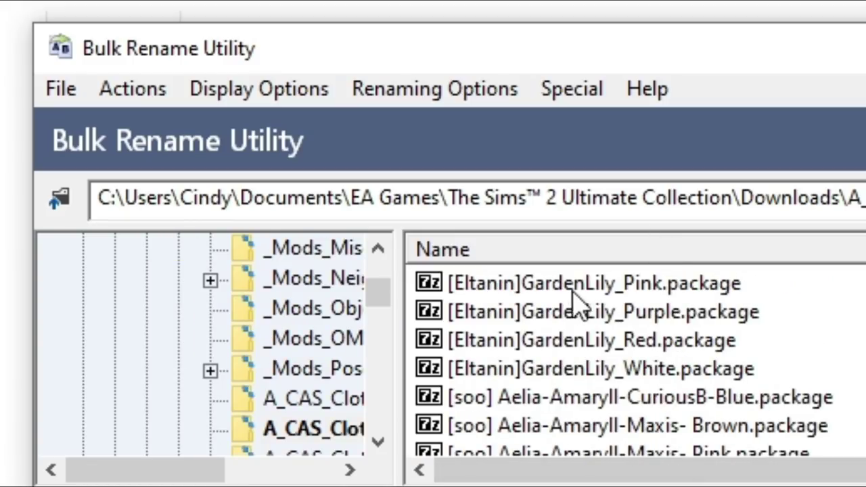
left_click(680, 318)
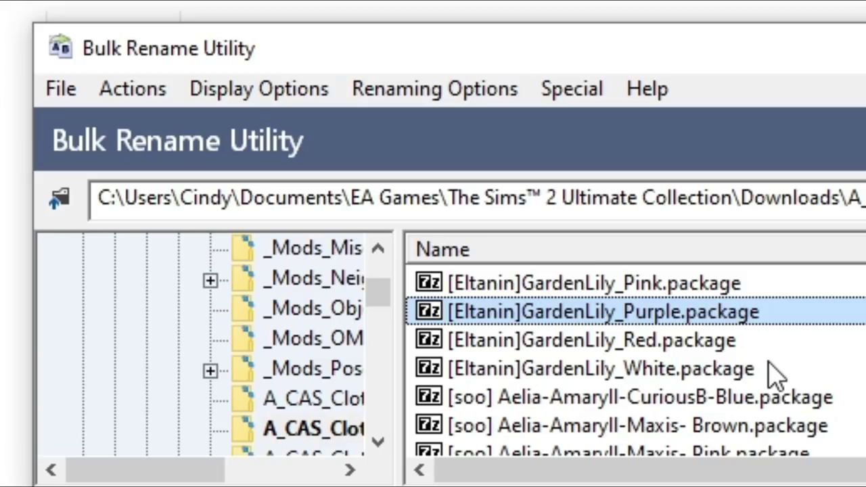
key("ctrl+a")
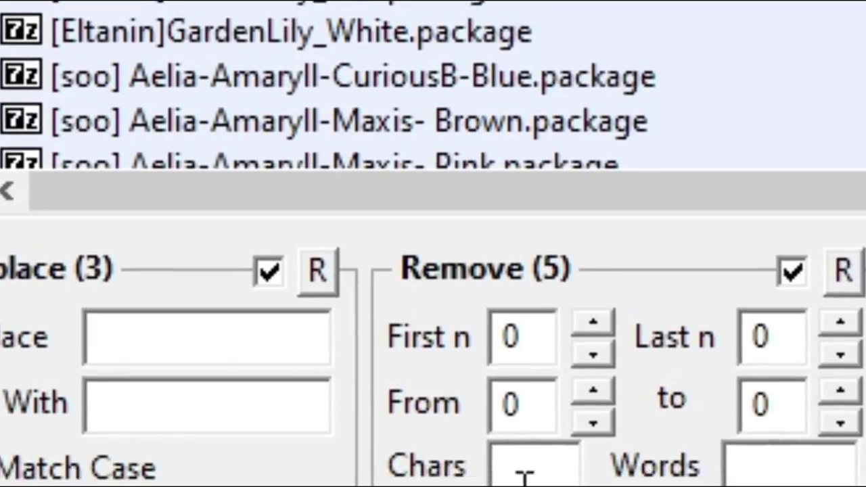
- Remove the [] characters from the 34 package names in A_CAS_Clothing_AF_Everyday and review the results
left_click(609, 486)
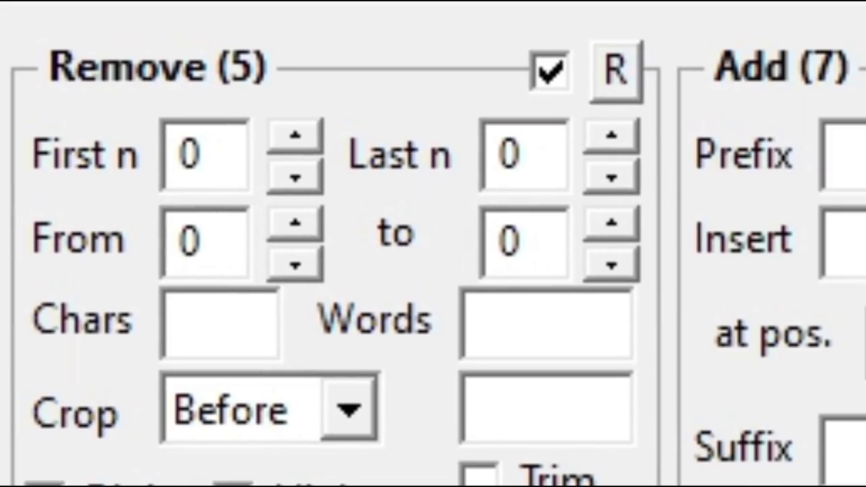
type("[]")
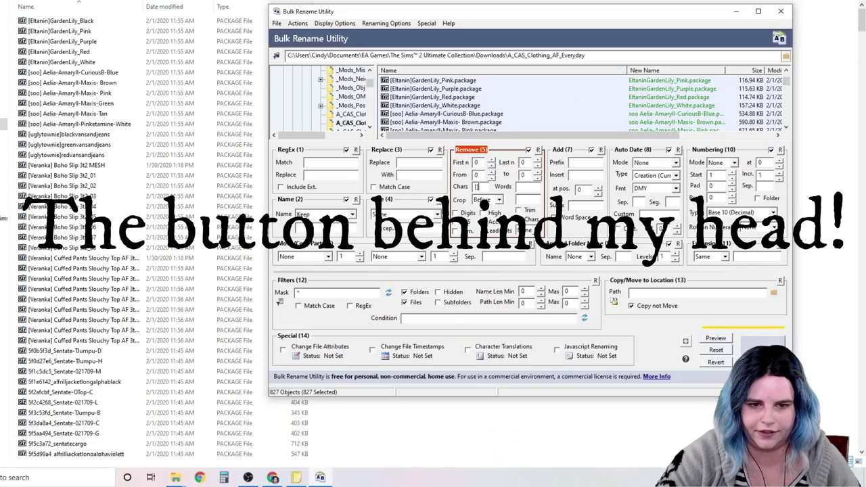
left_click(763, 346)
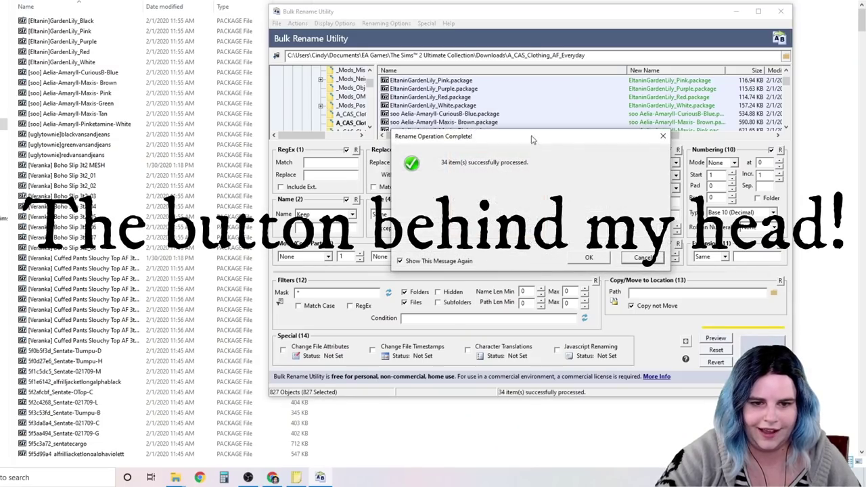
left_click(590, 256)
scroll(91, 164, "down", 13)
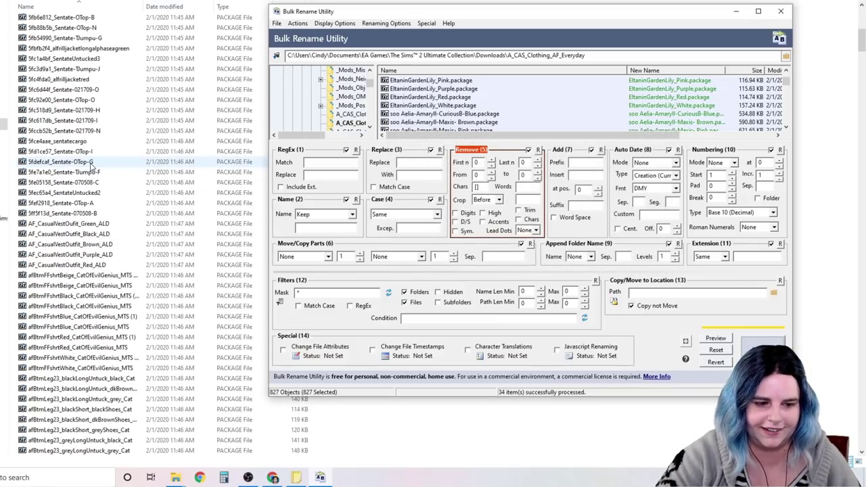
scroll(91, 165, "down", 15)
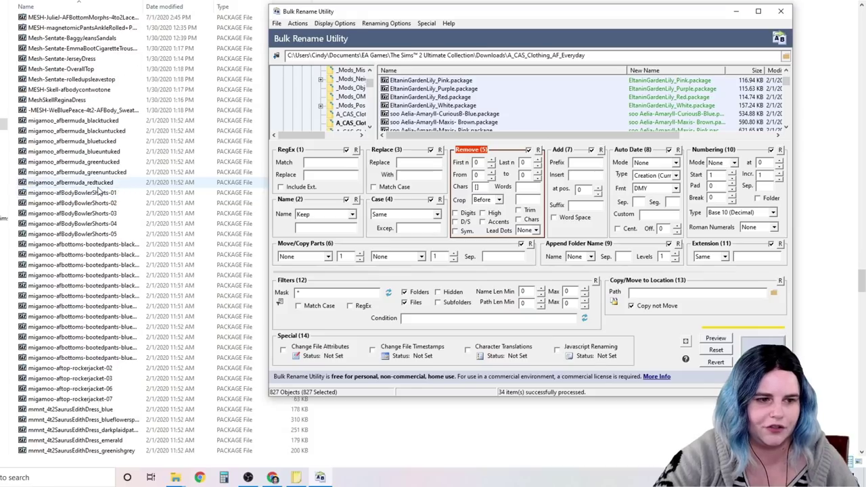
scroll(98, 193, "down", 15)
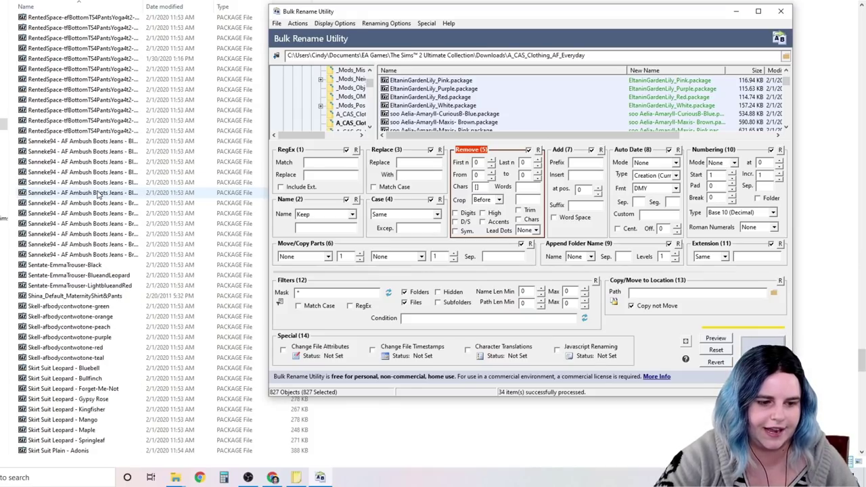
scroll(98, 193, "down", 3)
scroll(157, 233, "down", 15)
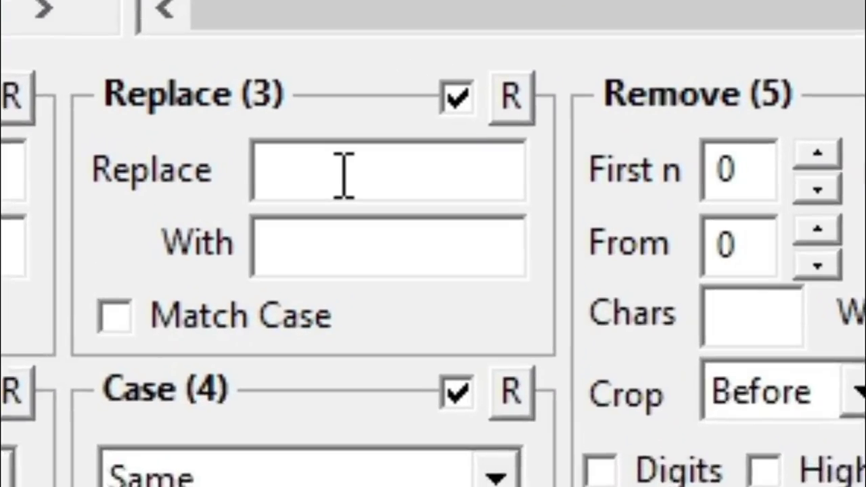
- Rename the clothing files, replacing spaces with _ underscores
left_click(389, 165)
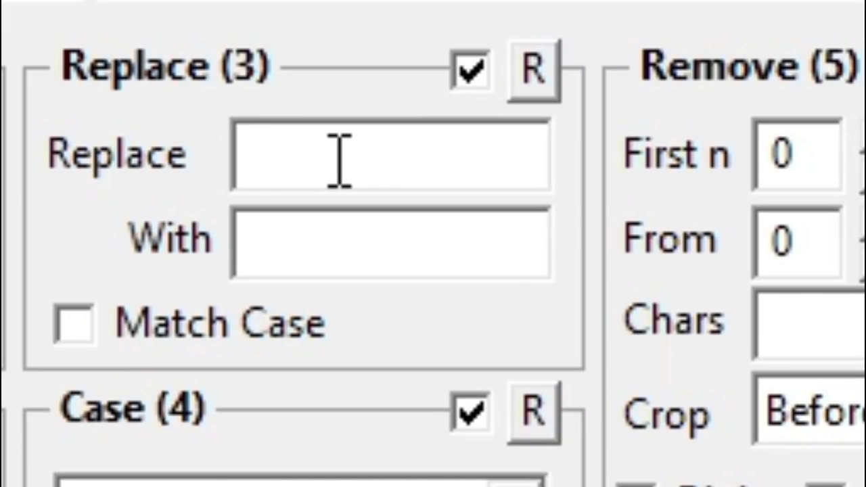
left_click(329, 155)
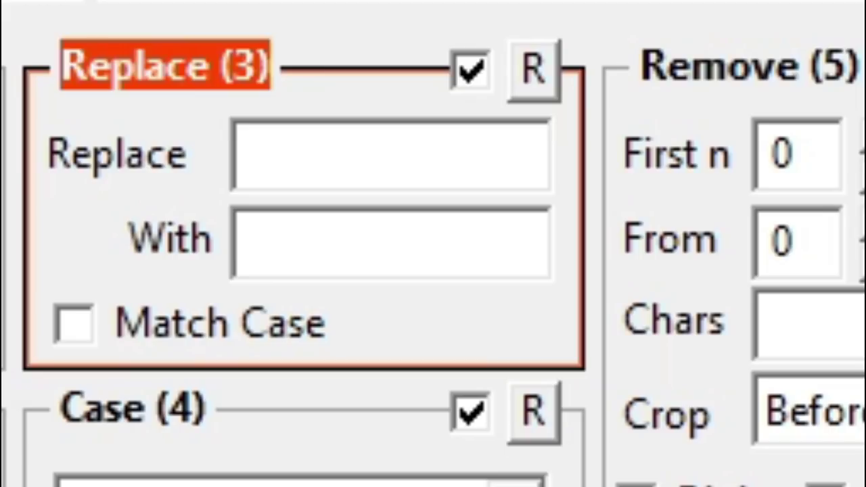
key("Tab")
type("-")
key("BackSpace")
type("_")
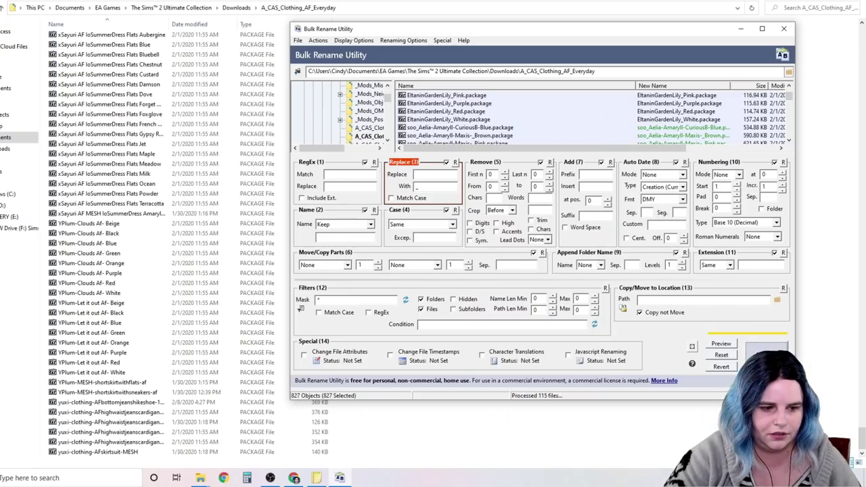
left_click(767, 351)
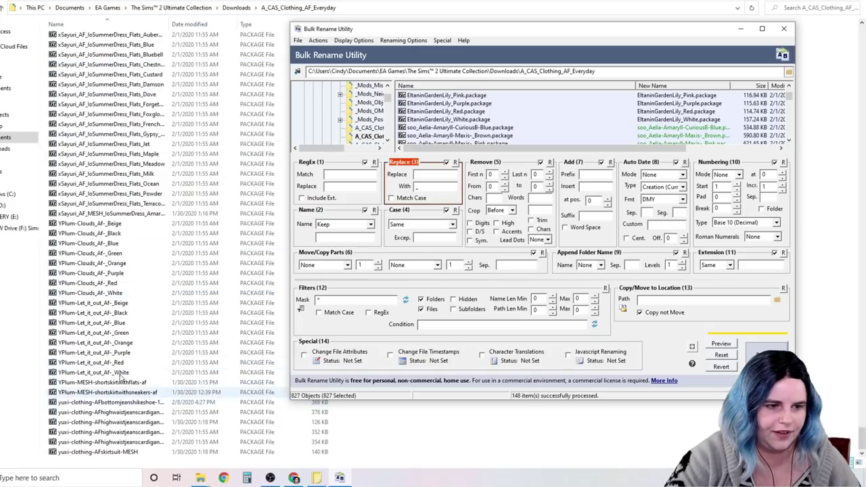
- Check the renamed list, close Bulk Rename Utility and return to the Downloads folder
scroll(124, 371, "up", 15)
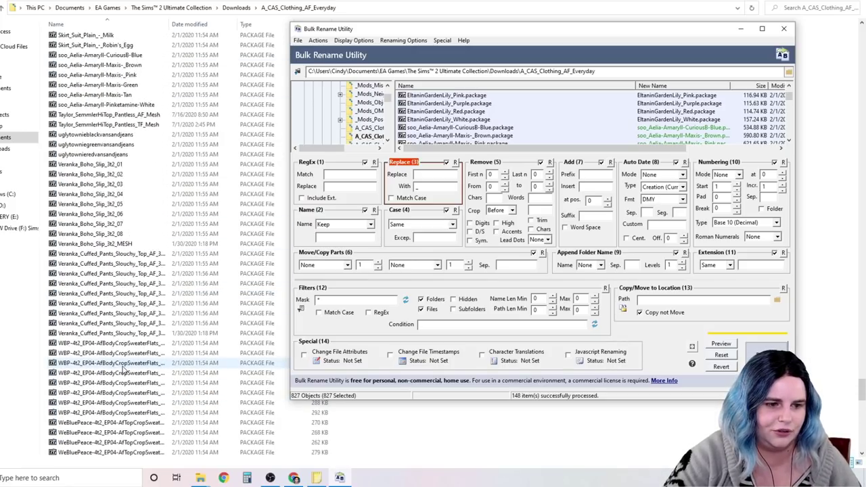
scroll(124, 368, "up", 5)
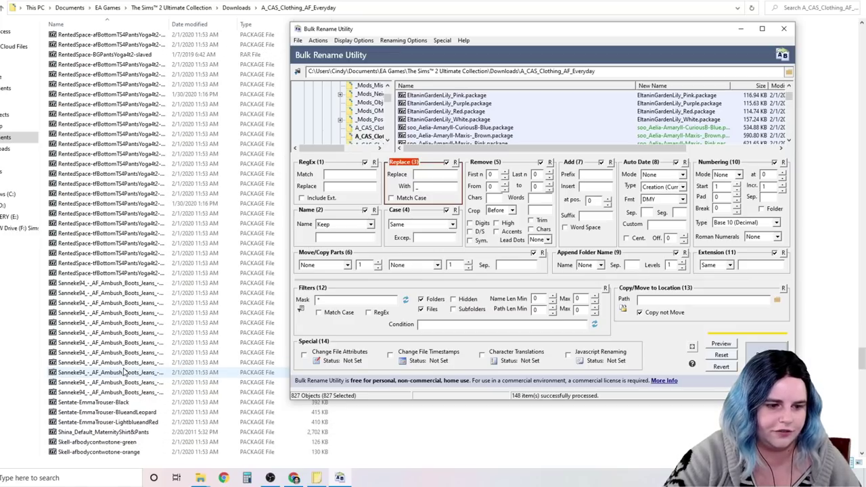
scroll(123, 371, "up", 20)
left_click(124, 378)
key("alt+Up")
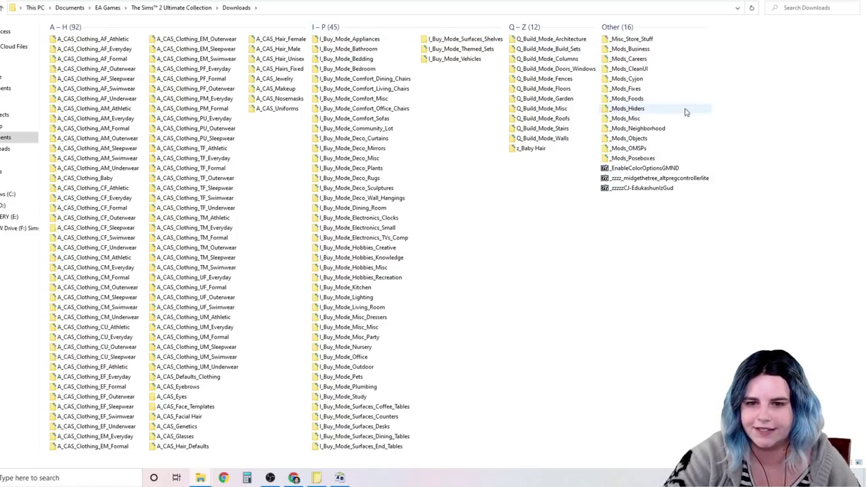
double_click(627, 99)
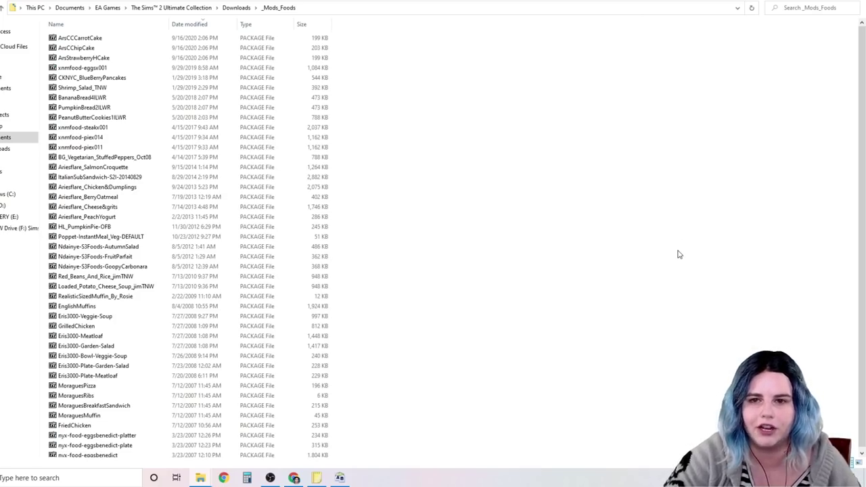
key("alt+Left")
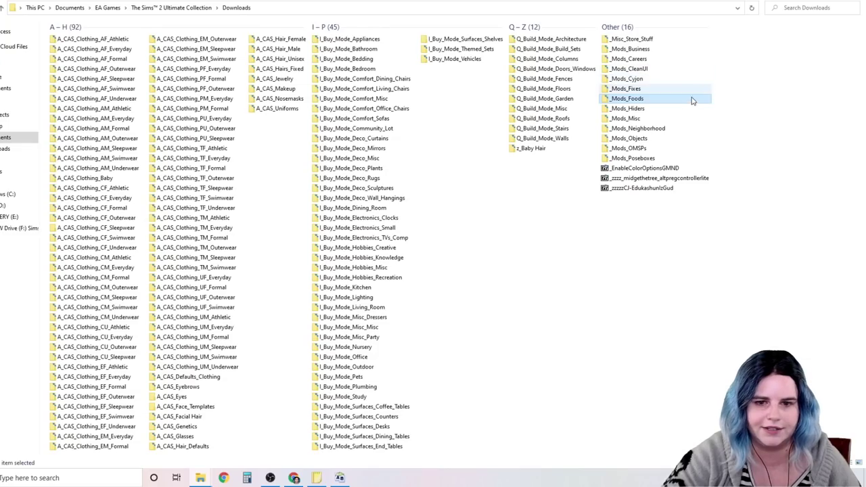
left_click(644, 71)
double_click(645, 72)
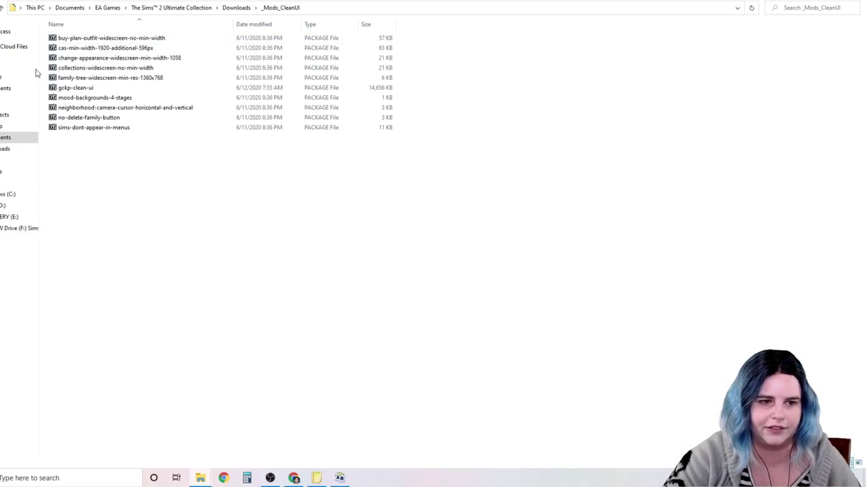
key("alt+Left")
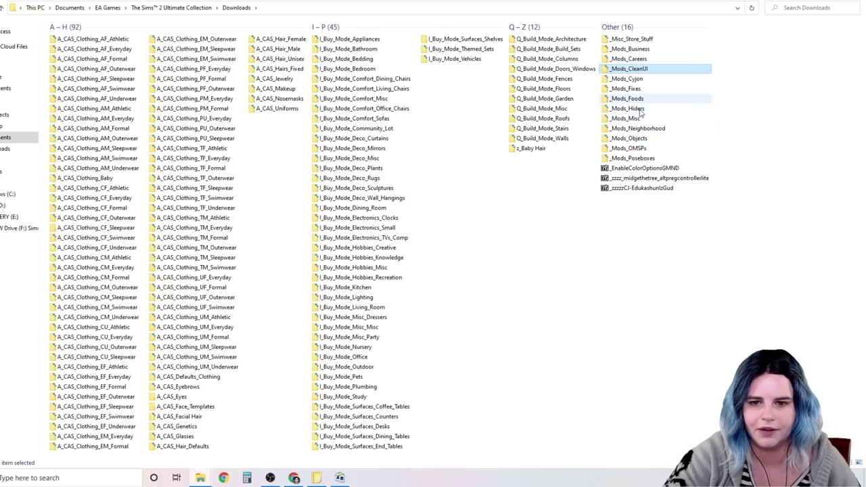
double_click(643, 119)
scroll(729, 300, "right", 3)
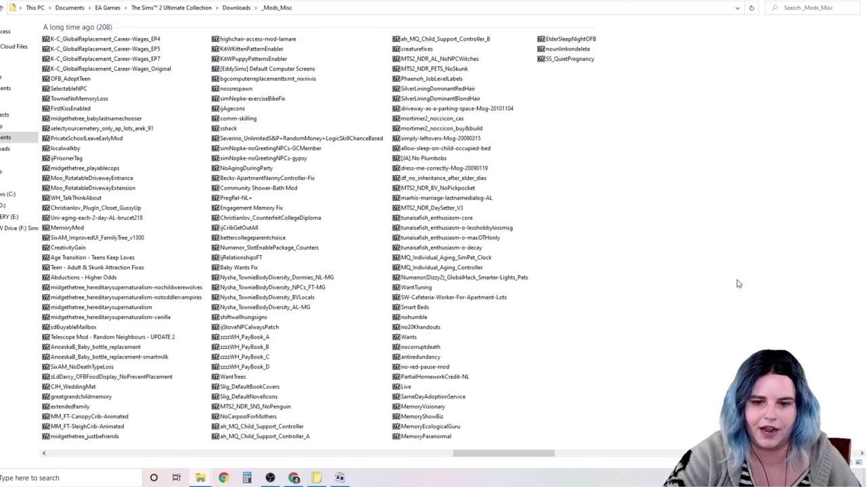
scroll(737, 282, "left", 3)
key("alt+Left")
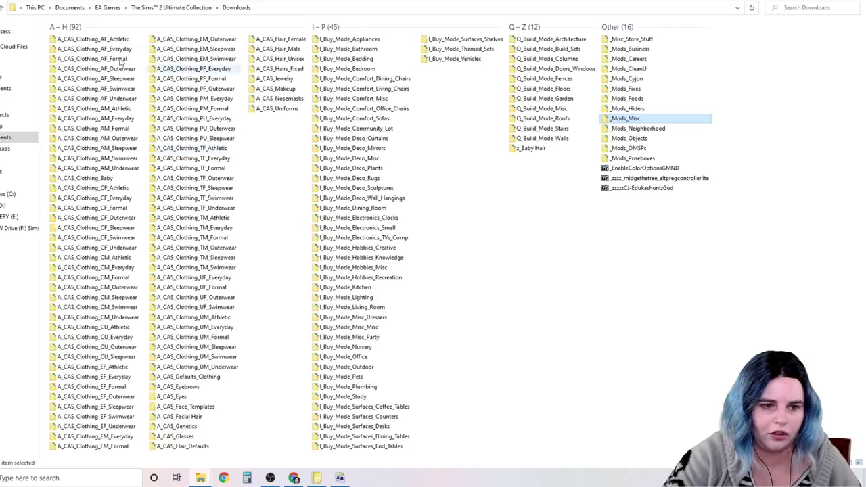
left_click(469, 60)
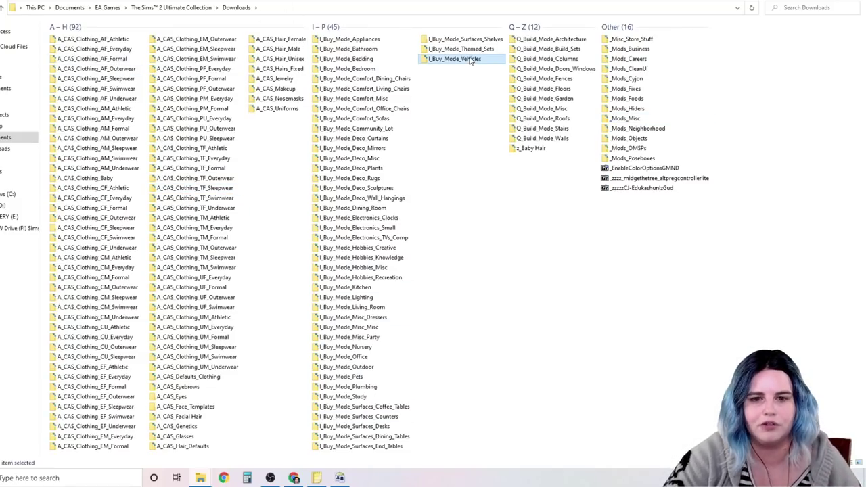
left_click(536, 50)
left_click(478, 290)
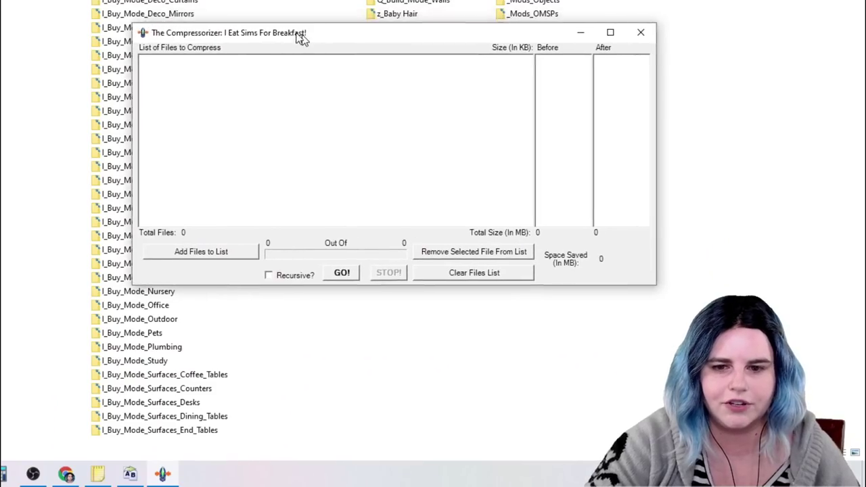
- Move The Compressorizer window up near the top of the screen
left_click_drag(300, 39, 267, 52)
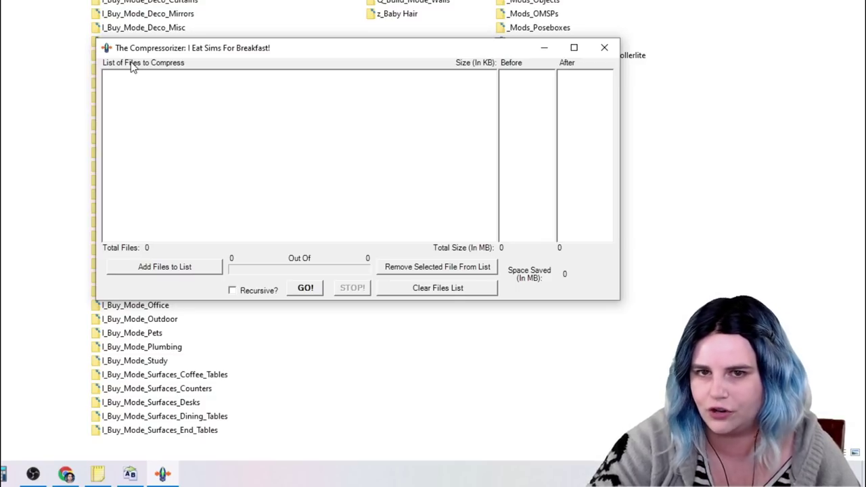
left_click_drag(303, 52, 285, 32)
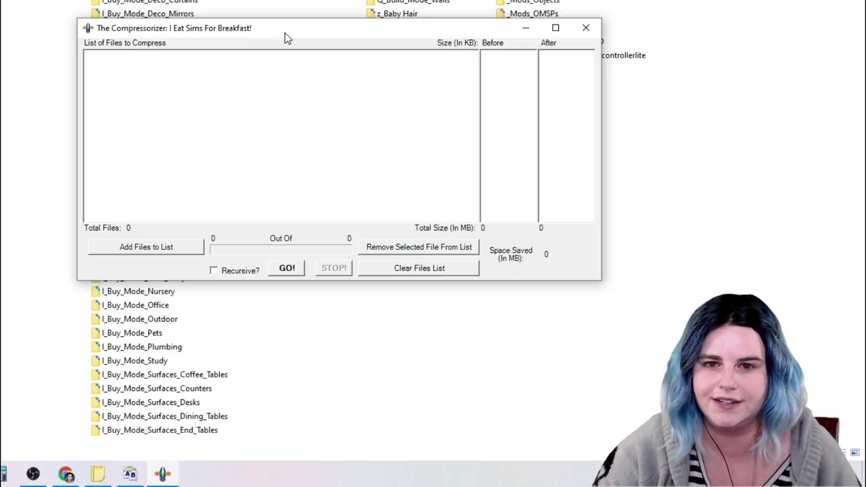
left_click_drag(285, 33, 303, 12)
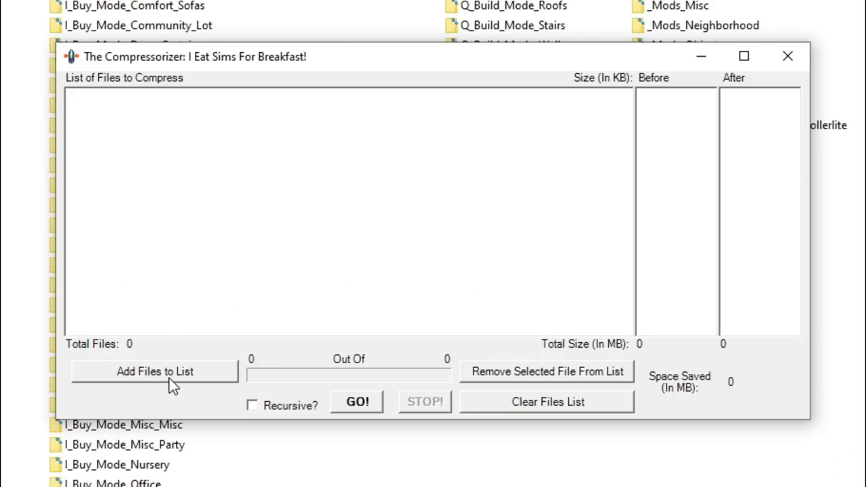
- Add the A_CAS_Clothing_AF_Everyday folder from Documents > EA Games > The Sims 2 Ultimate Collection > Downloads to the list
left_click(169, 379)
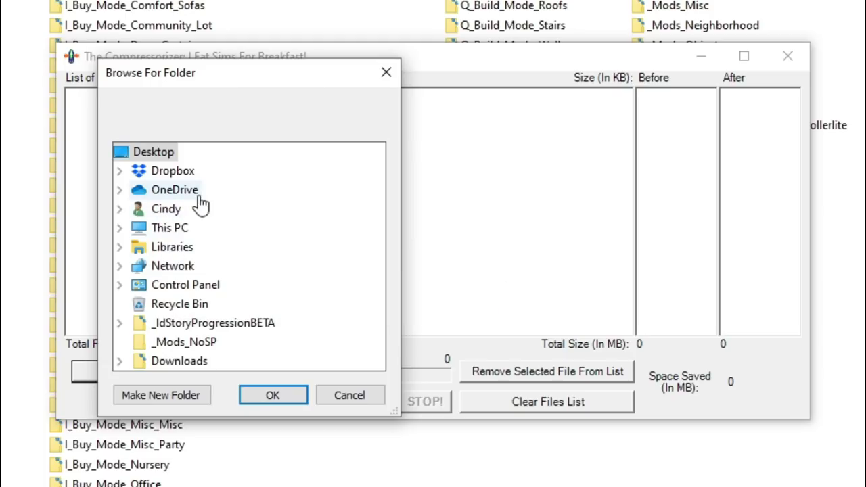
left_click(146, 211)
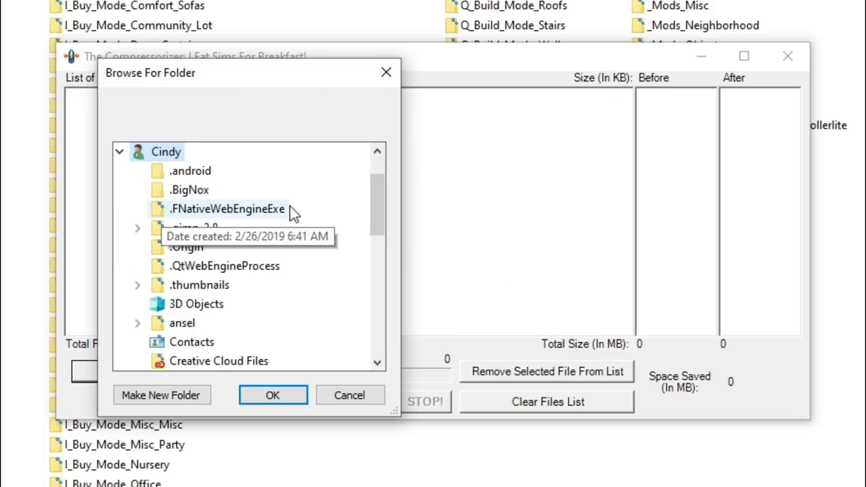
scroll(266, 295, "down", 4)
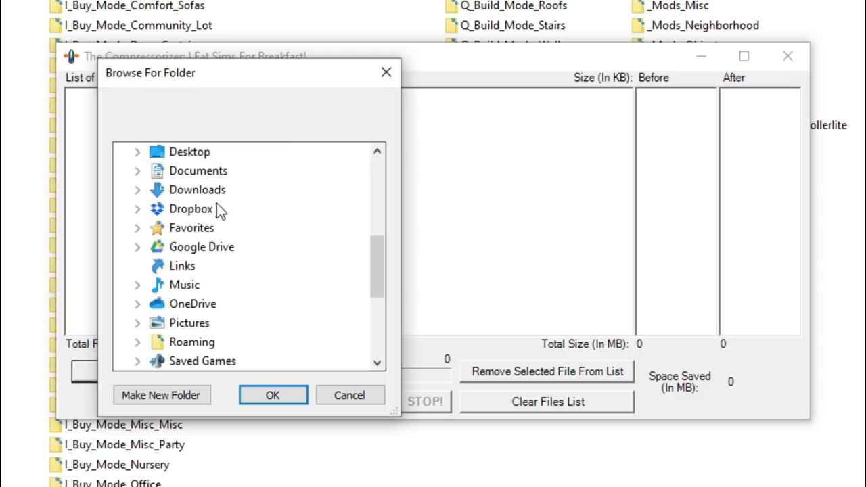
left_click(197, 170)
left_click(217, 323)
scroll(329, 208, "down", 2)
left_click(303, 210)
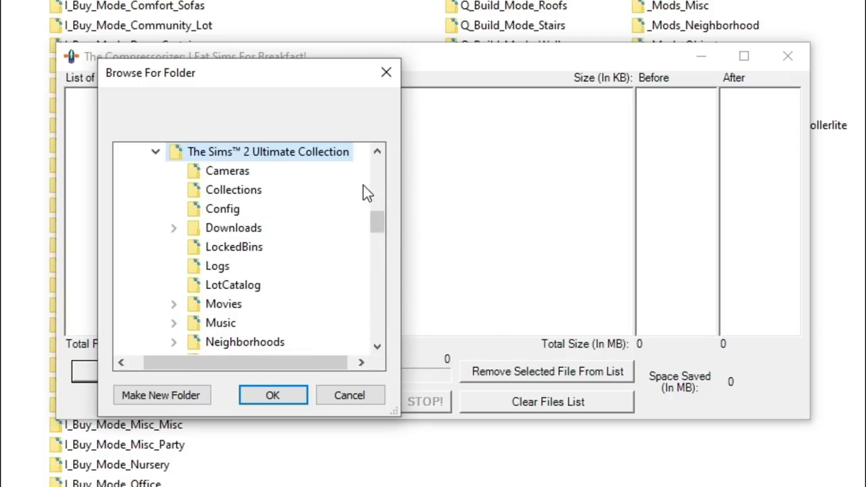
scroll(296, 199, "down", 2)
scroll(296, 201, "up", 2)
scroll(259, 229, "down", 4)
scroll(259, 229, "up", 10)
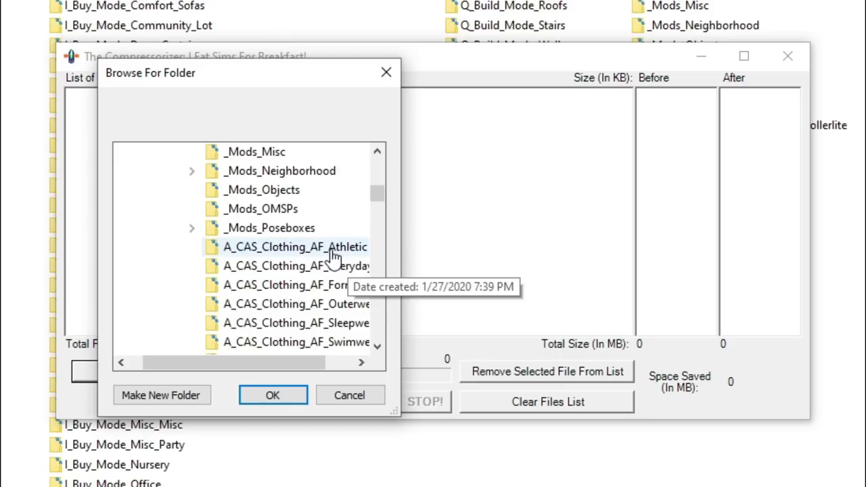
left_click(318, 266)
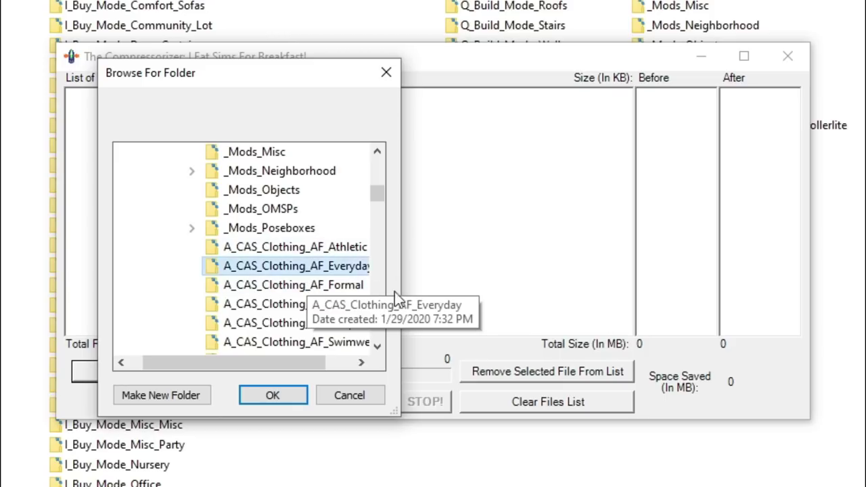
left_click(273, 396)
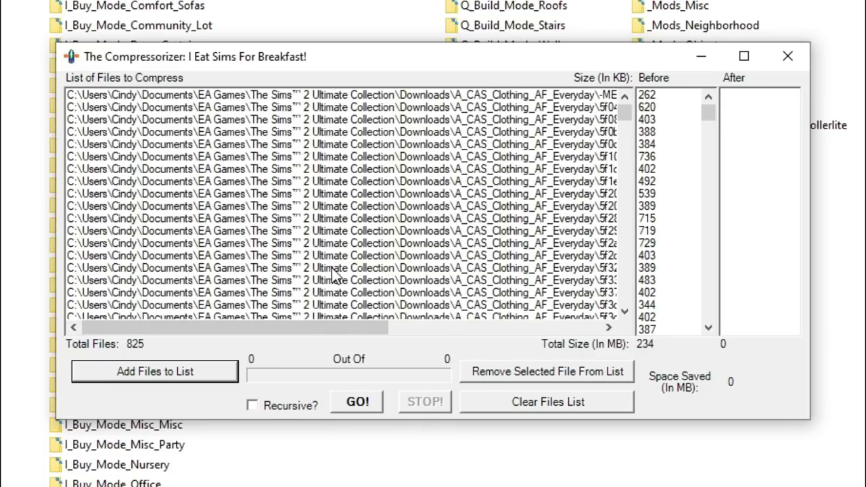
- Compress all 825 listed files and move the completion message aside to read it
left_click(357, 402)
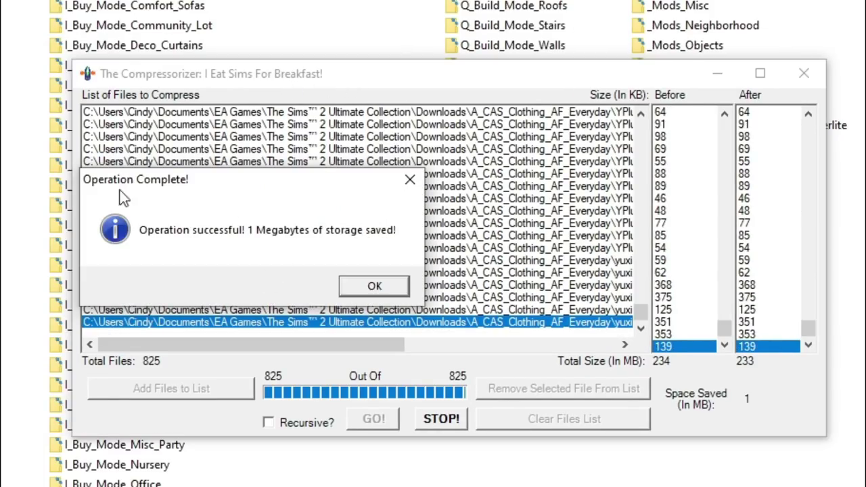
left_click_drag(212, 184, 267, 184)
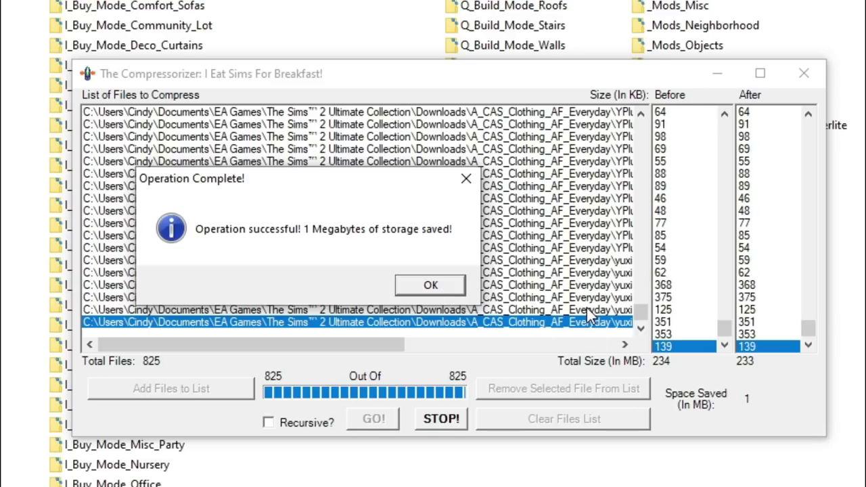
- Dismiss the compression-complete message and reposition The Compressorizer window several times
left_click(429, 286)
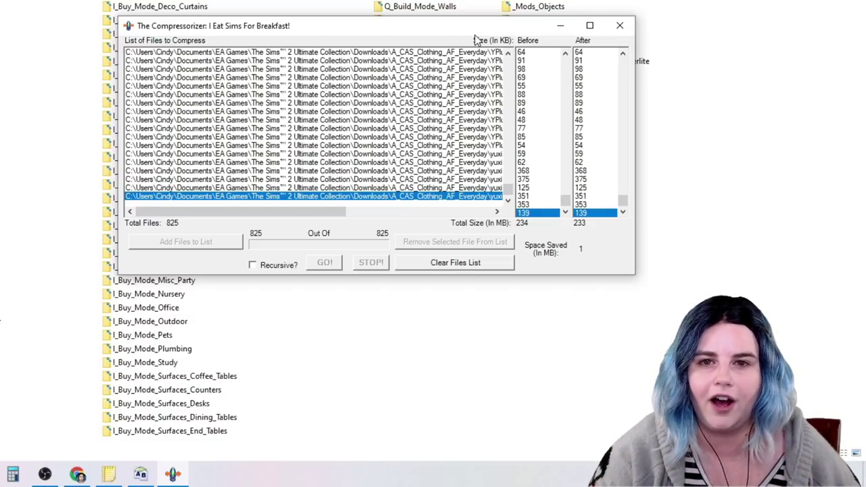
left_click_drag(474, 26, 632, 71)
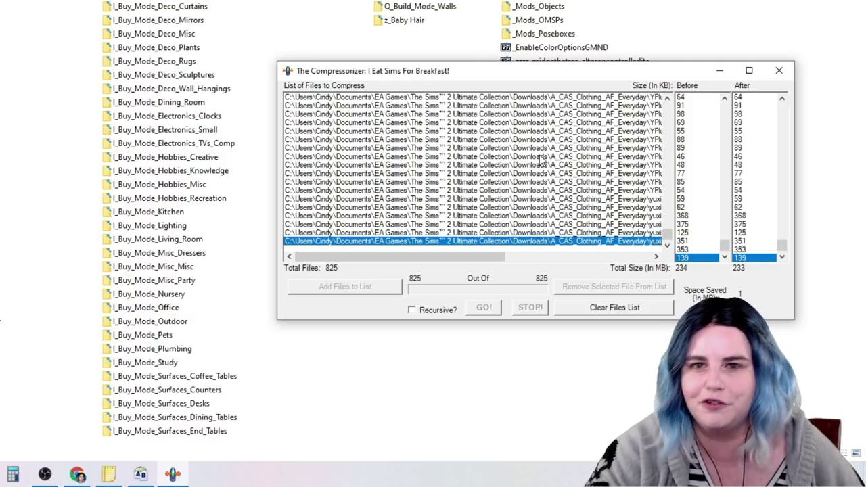
left_click_drag(588, 73, 527, 67)
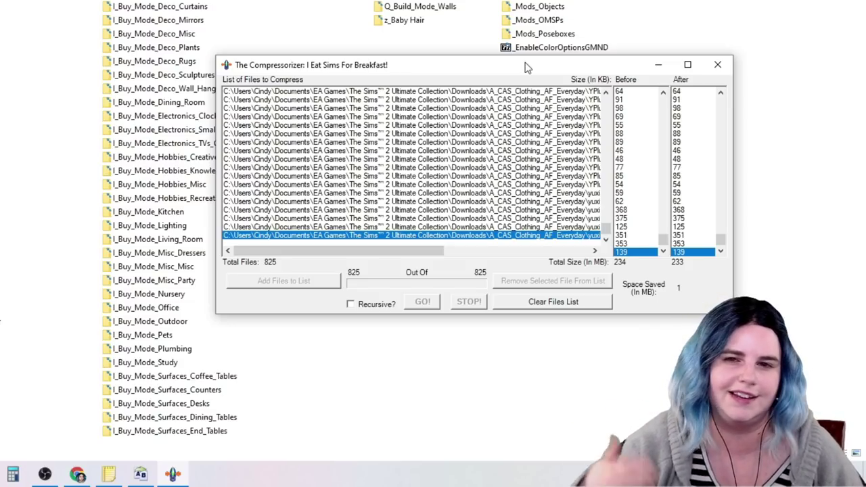
left_click_drag(527, 67, 561, 60)
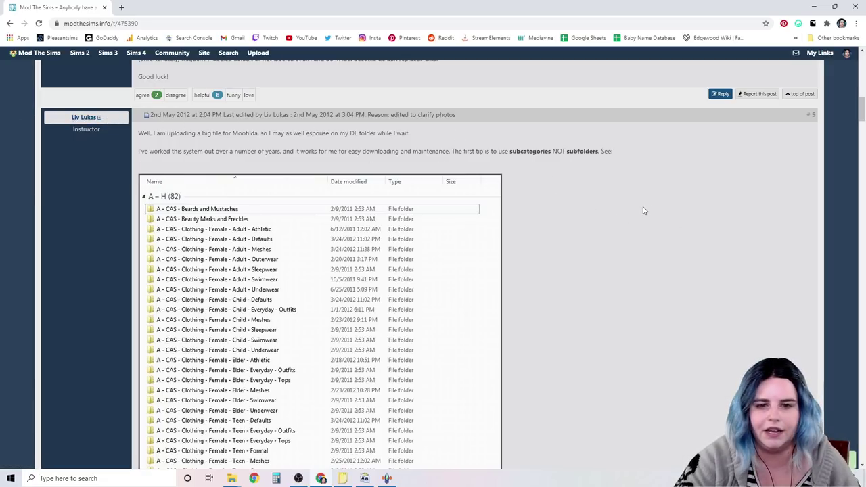
- Read the forum post's tips on folder naming and folder images, then switch back to File Explorer
scroll(643, 210, "down", 2)
scroll(644, 210, "down", 2)
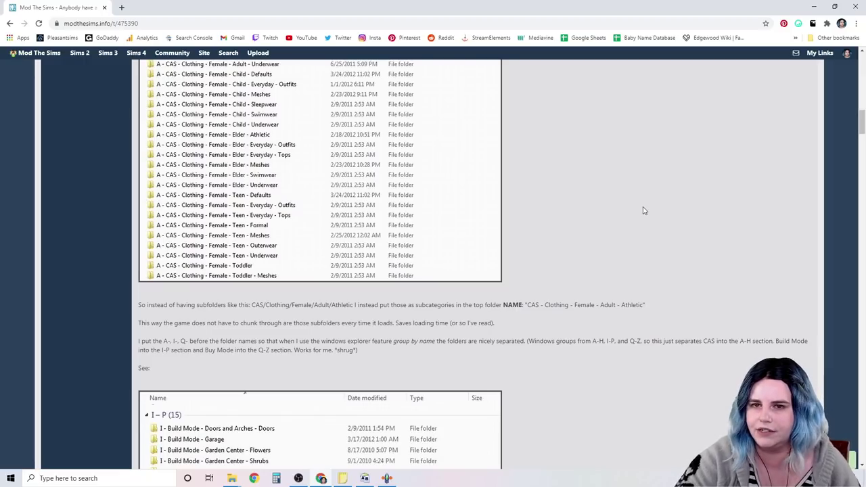
scroll(644, 210, "down", 15)
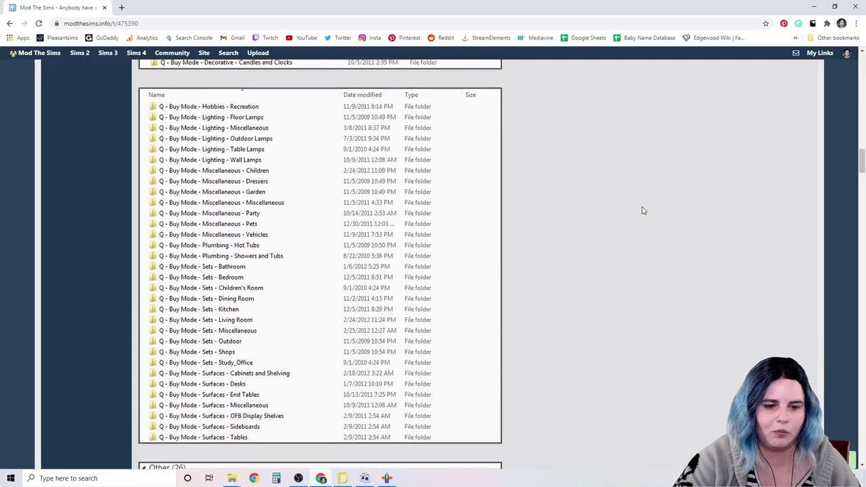
scroll(644, 210, "down", 3)
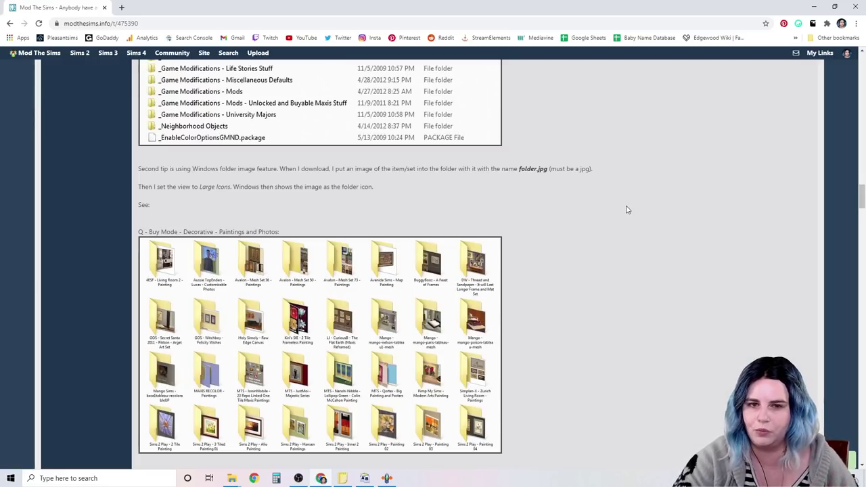
scroll(627, 209, "down", 1)
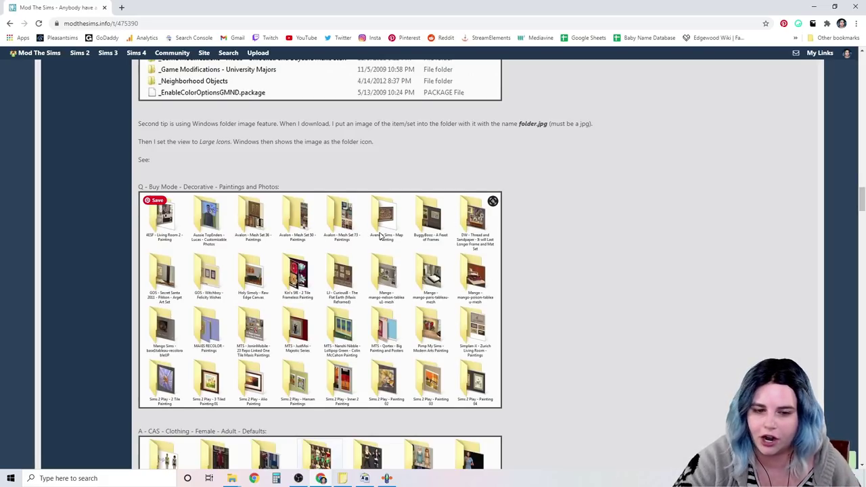
scroll(381, 235, "down", 3)
scroll(380, 236, "down", 2)
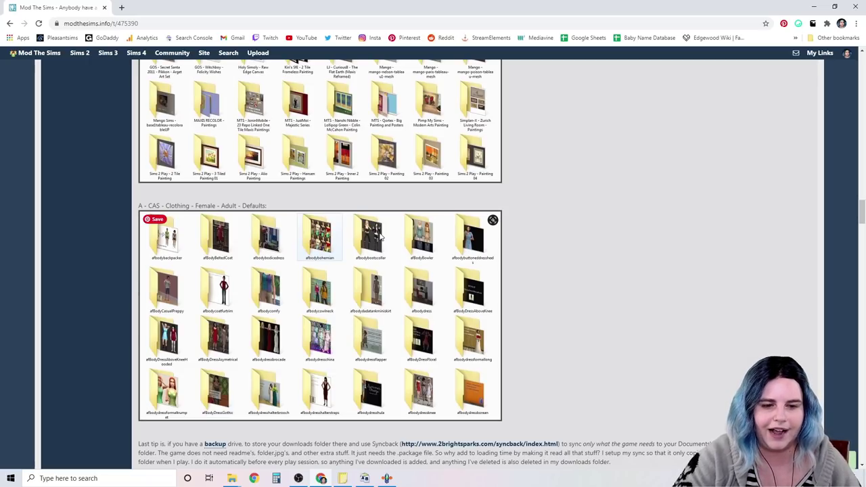
scroll(381, 235, "down", 1)
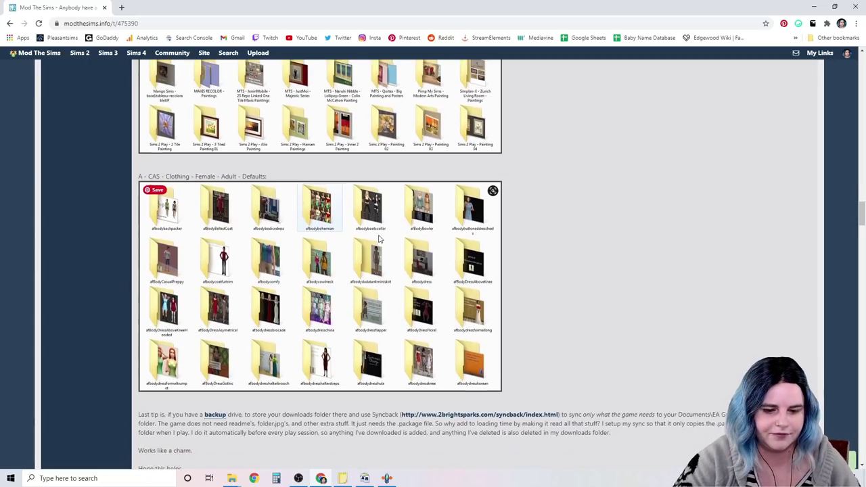
scroll(380, 238, "up", 2)
key("alt+Tab")
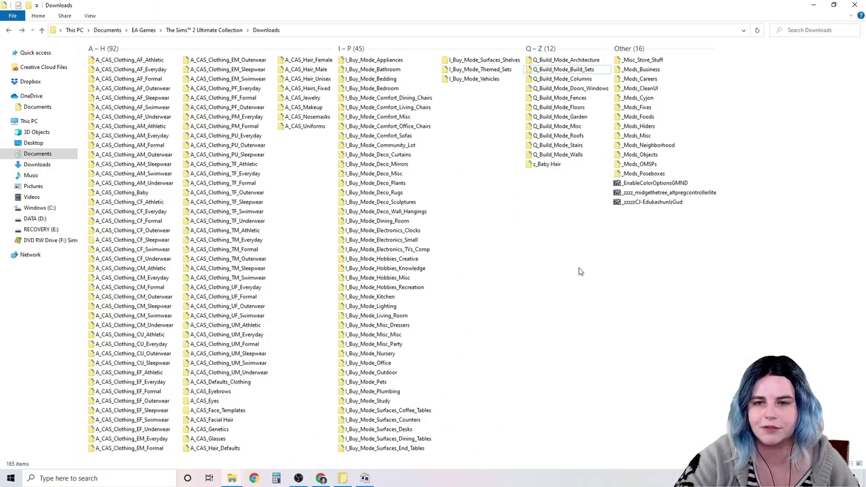
double_click(164, 69)
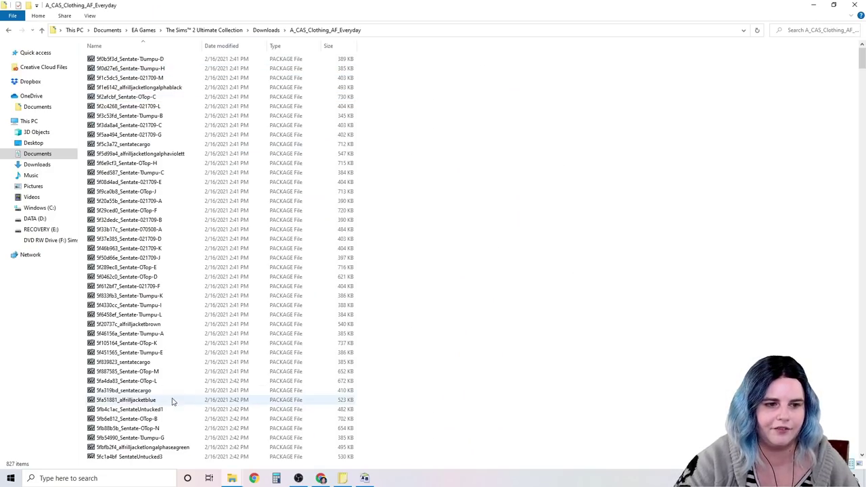
scroll(170, 129, "down", 10)
scroll(172, 134, "down", 3)
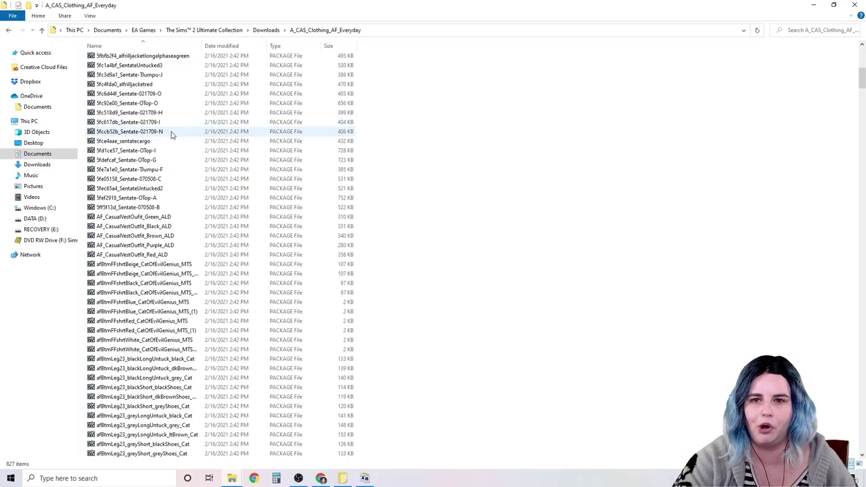
scroll(172, 135, "down", 20)
scroll(173, 141, "down", 5)
scroll(174, 212, "down", 20)
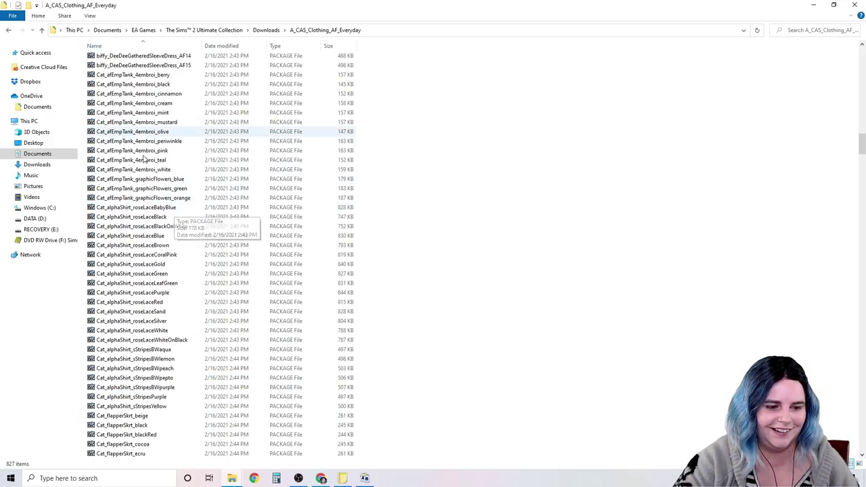
scroll(158, 238, "down", 4)
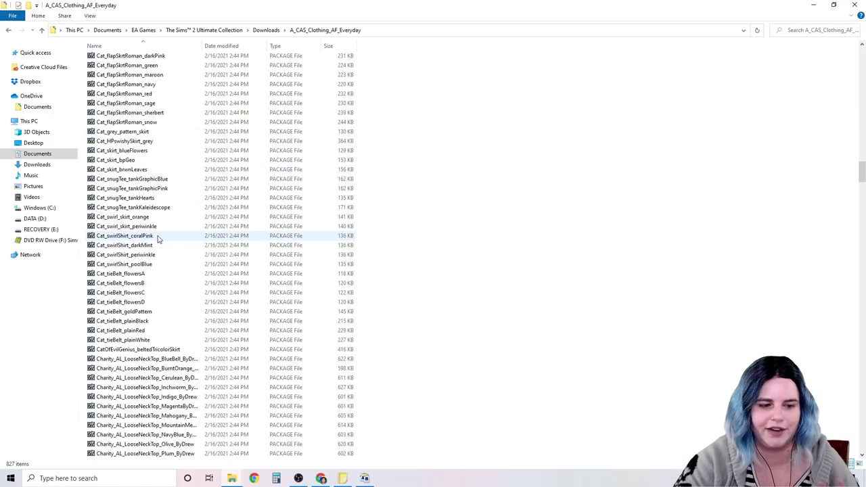
scroll(158, 240, "down", 6)
scroll(158, 240, "down", 20)
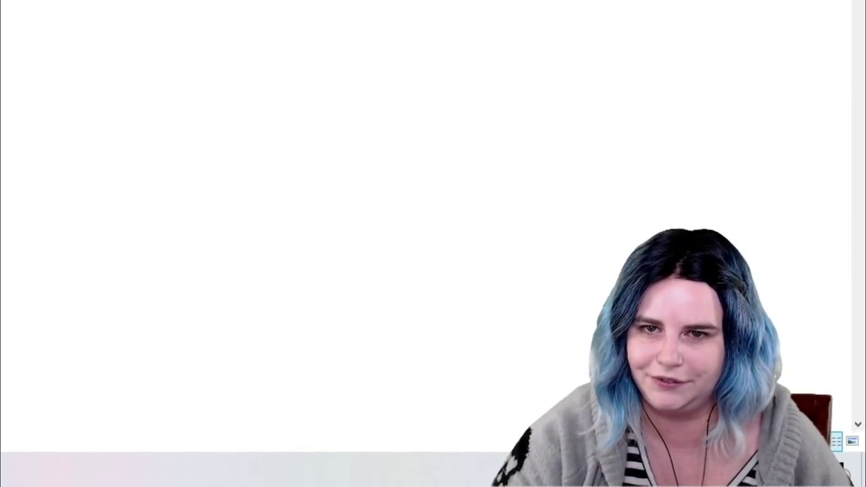
left_click(8, 30)
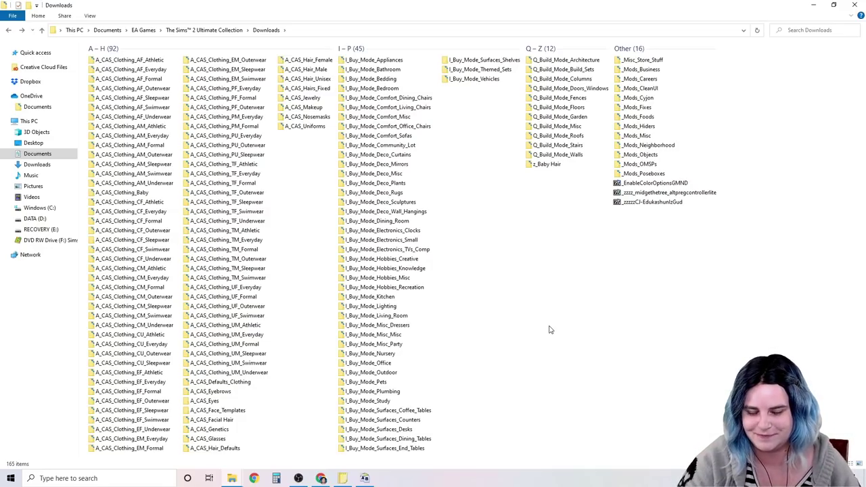
double_click(157, 61)
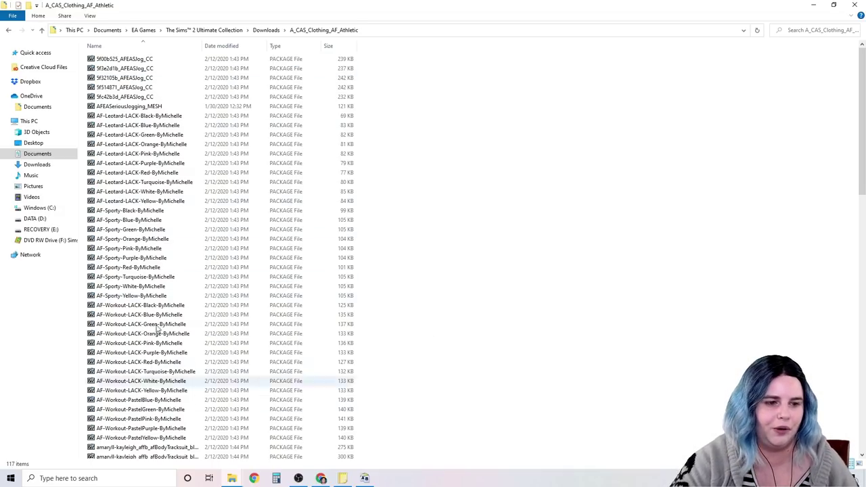
scroll(478, 272, "down", 6)
scroll(478, 272, "down", 3)
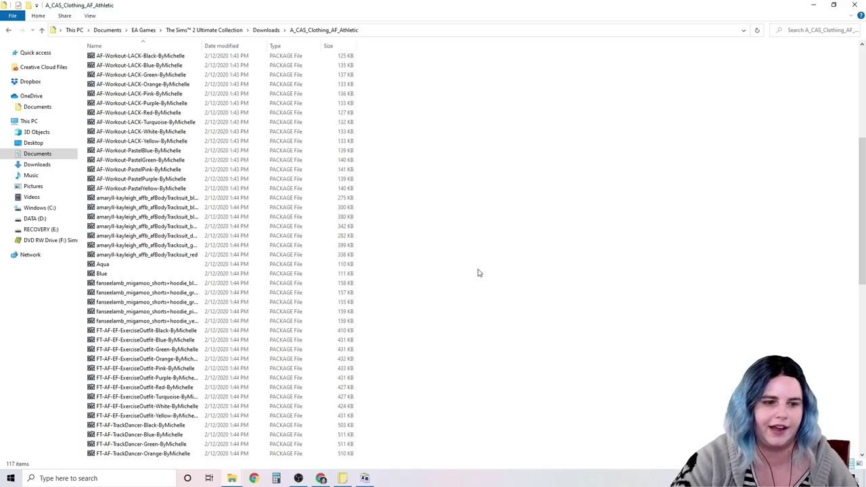
scroll(477, 273, "down", 15)
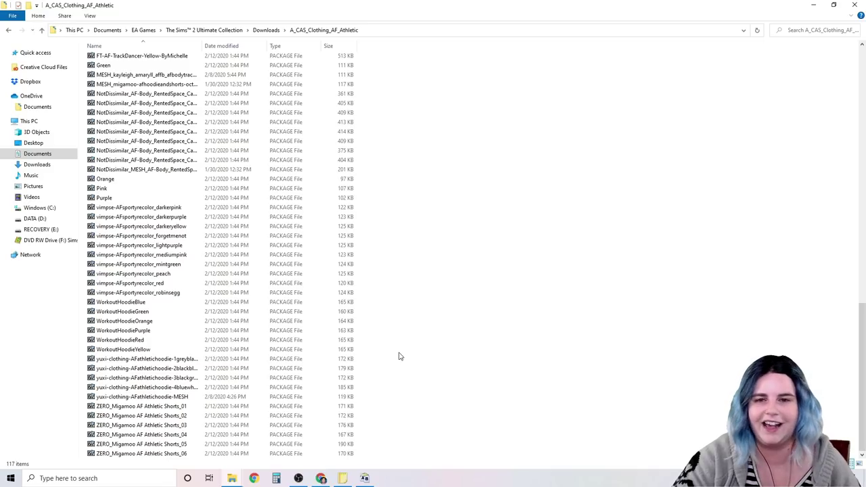
scroll(484, 365, "up", 20)
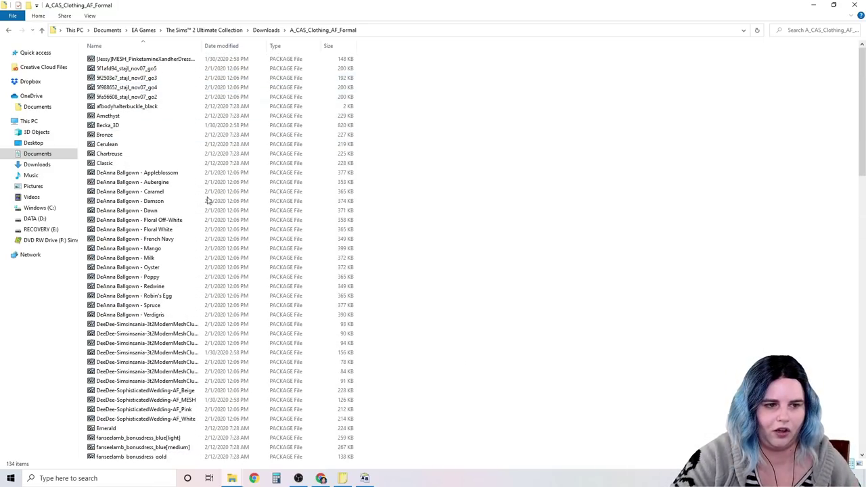
scroll(284, 296, "down", 5)
scroll(332, 280, "down", 15)
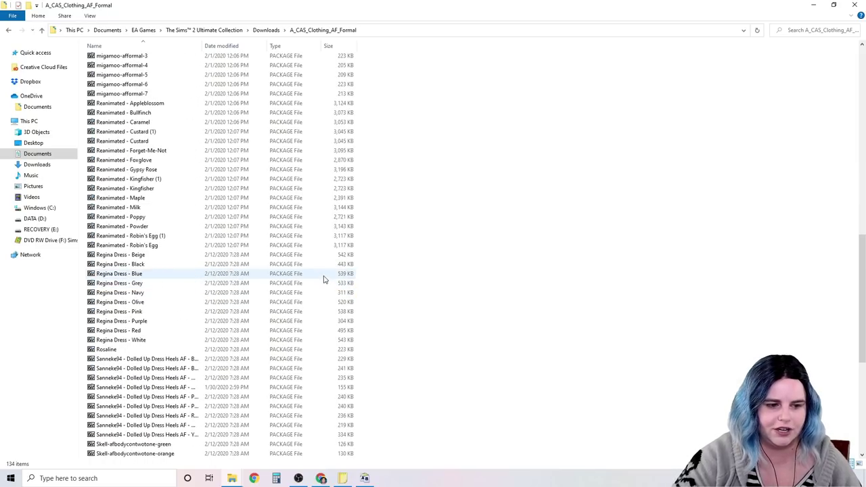
scroll(315, 270, "down", 9)
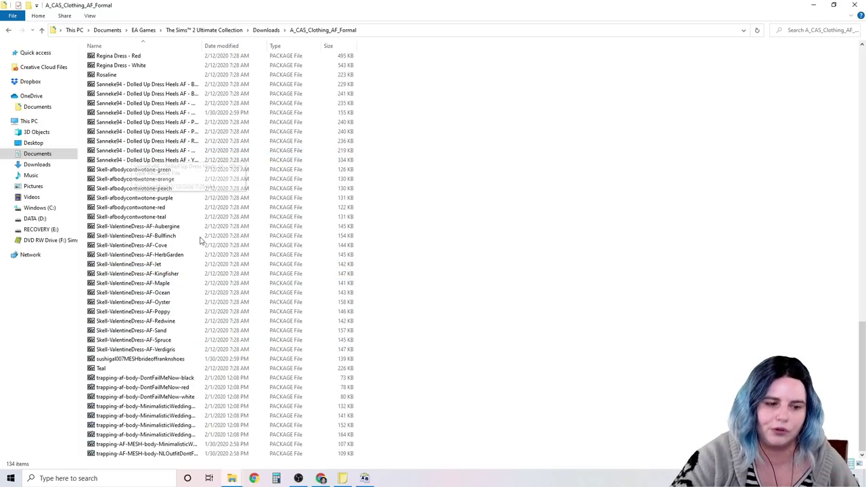
key("BackSpace")
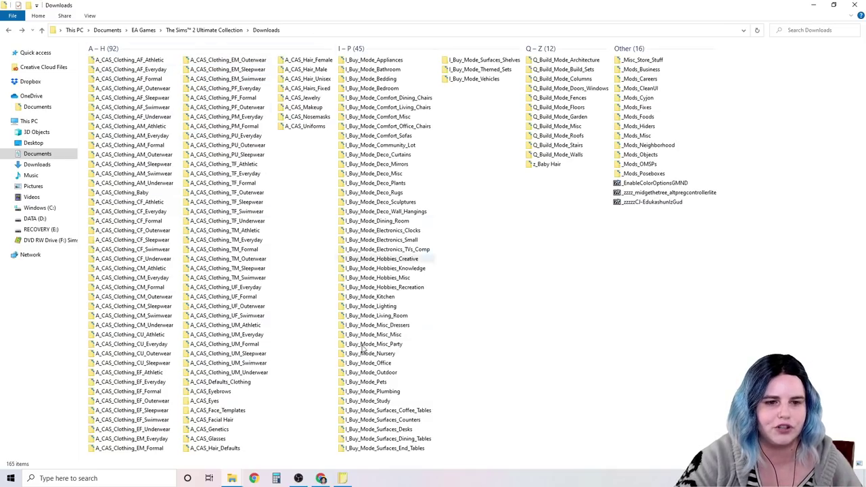
left_click(318, 117)
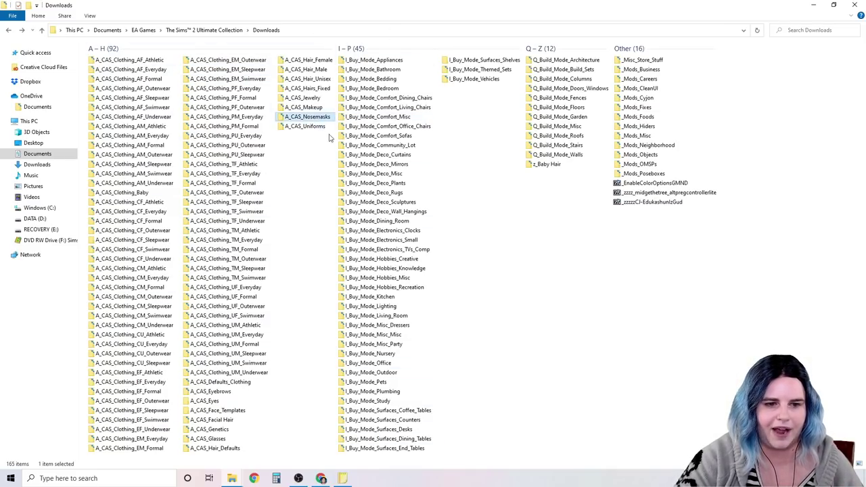
left_click(527, 268)
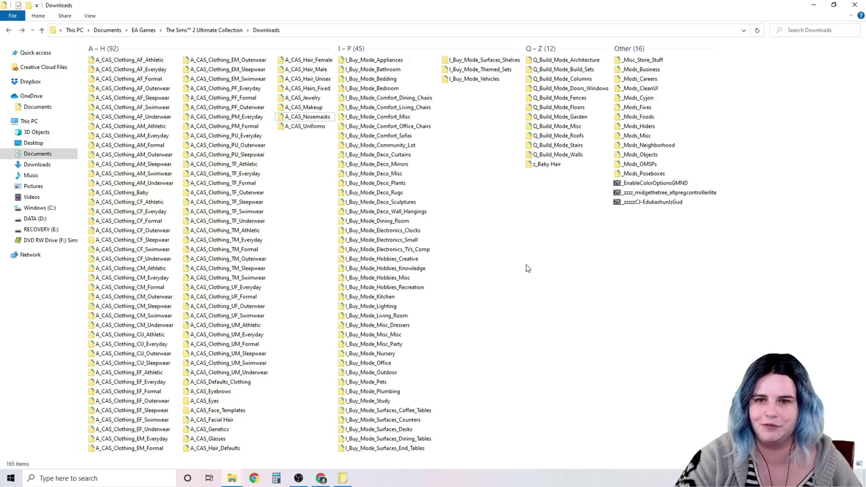